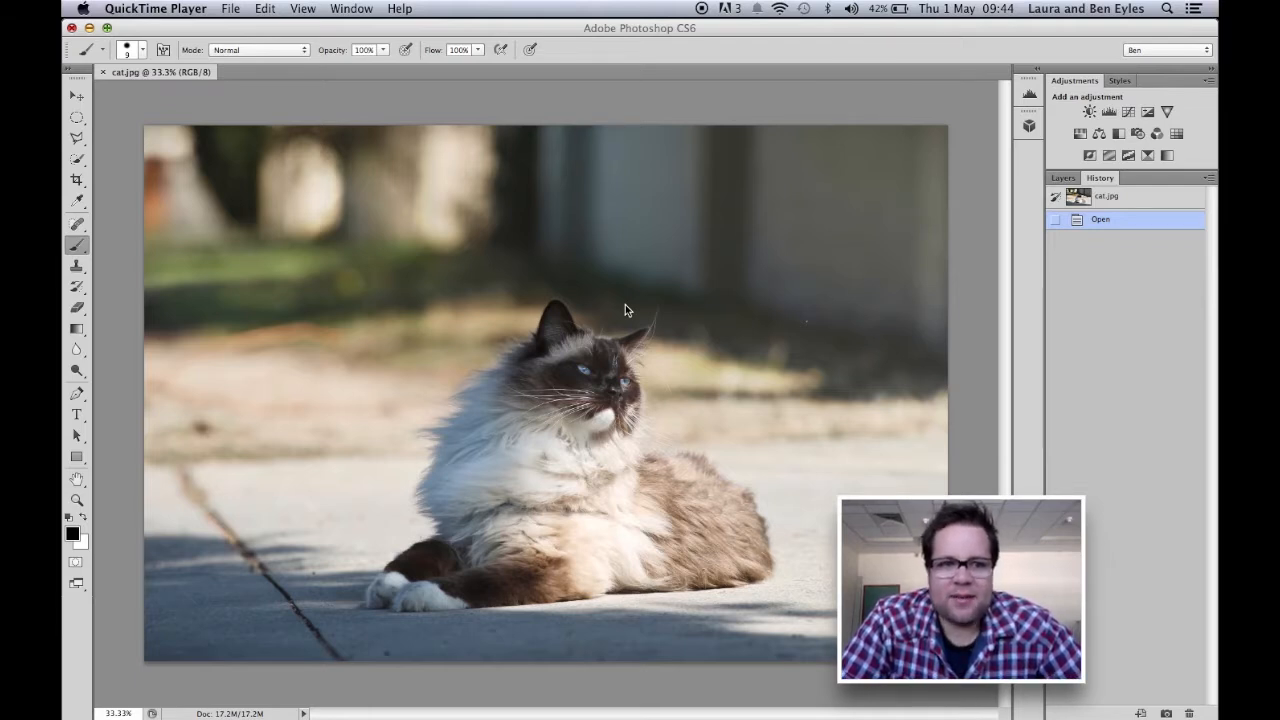
{"action": "left_click", "coordinate": [625, 304]}
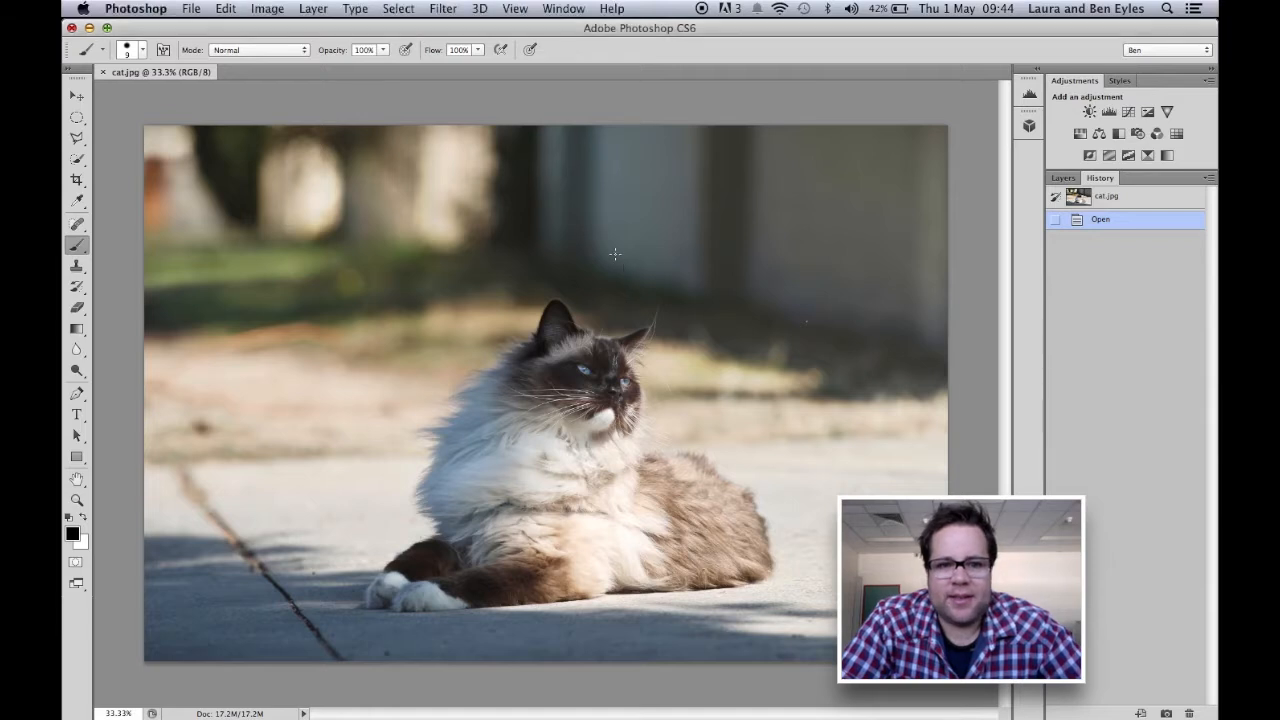
{"action": "left_click", "coordinate": [264, 8]}
{"action": "mouse_move", "coordinate": [284, 60]}
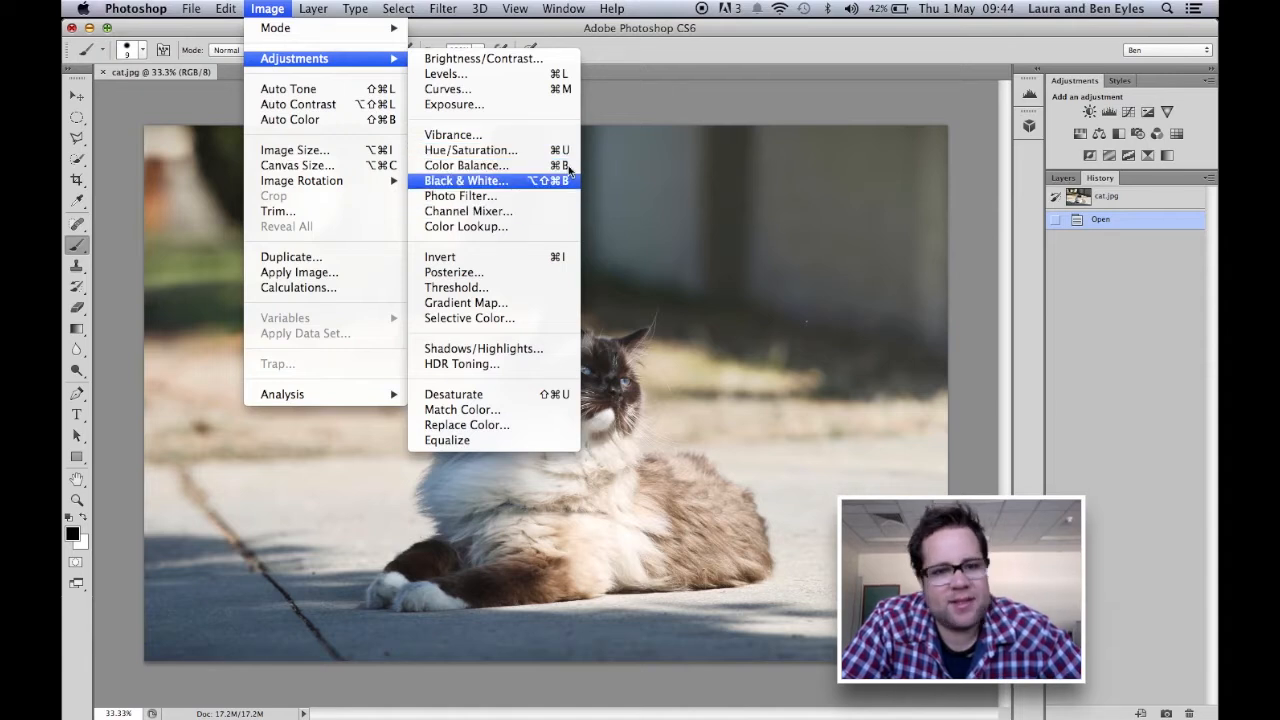
{"action": "left_click", "coordinate": [757, 106]}
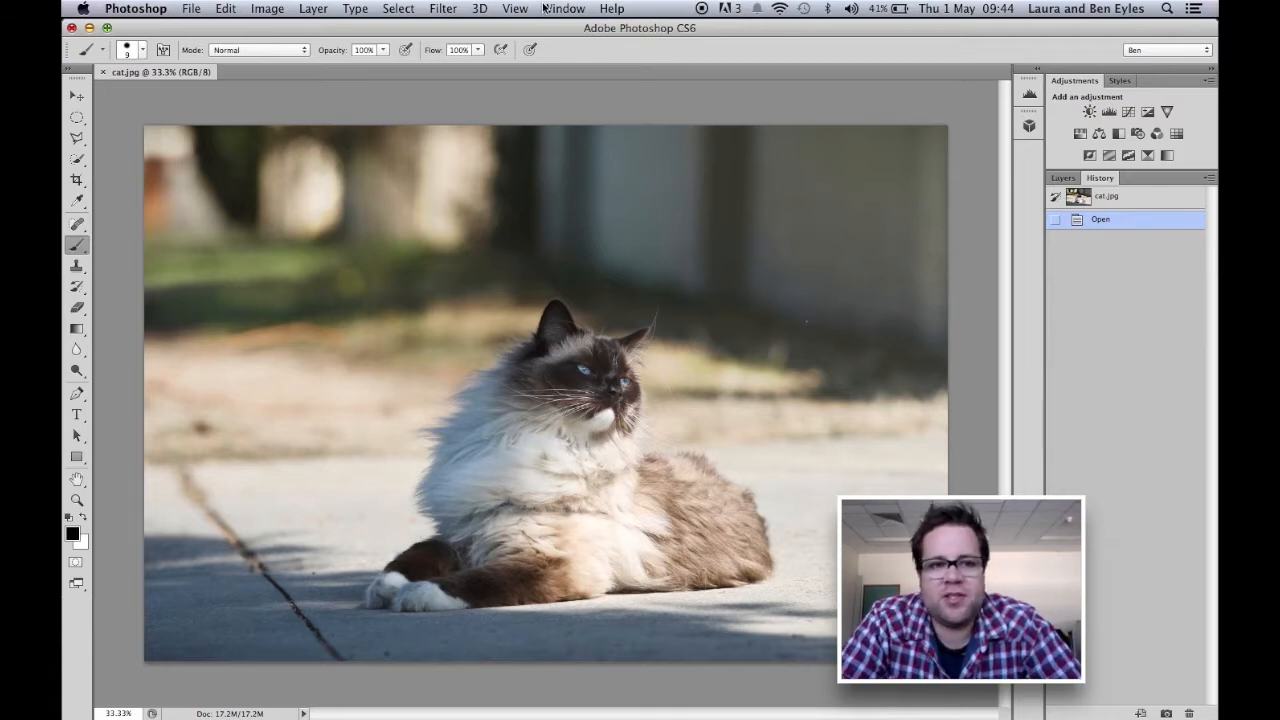
{"action": "left_click", "coordinate": [314, 8]}
{"action": "left_click", "coordinate": [345, 43]}
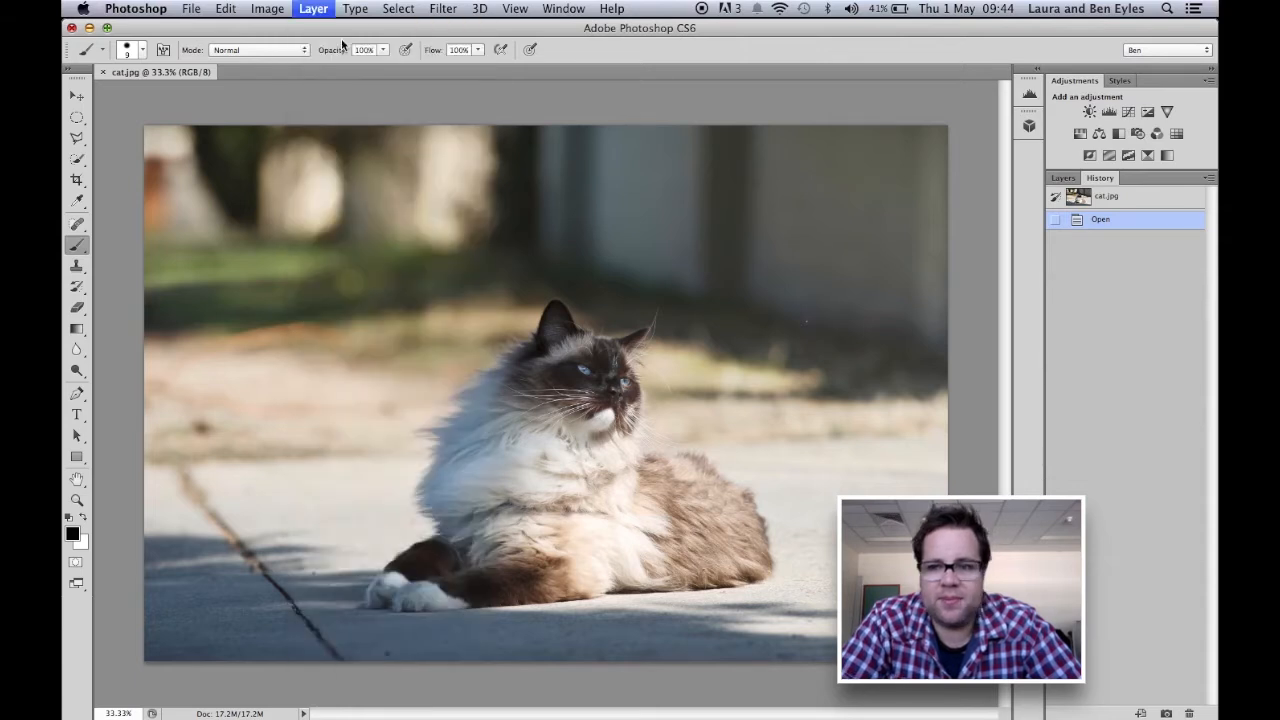
{"action": "left_click", "coordinate": [801, 329]}
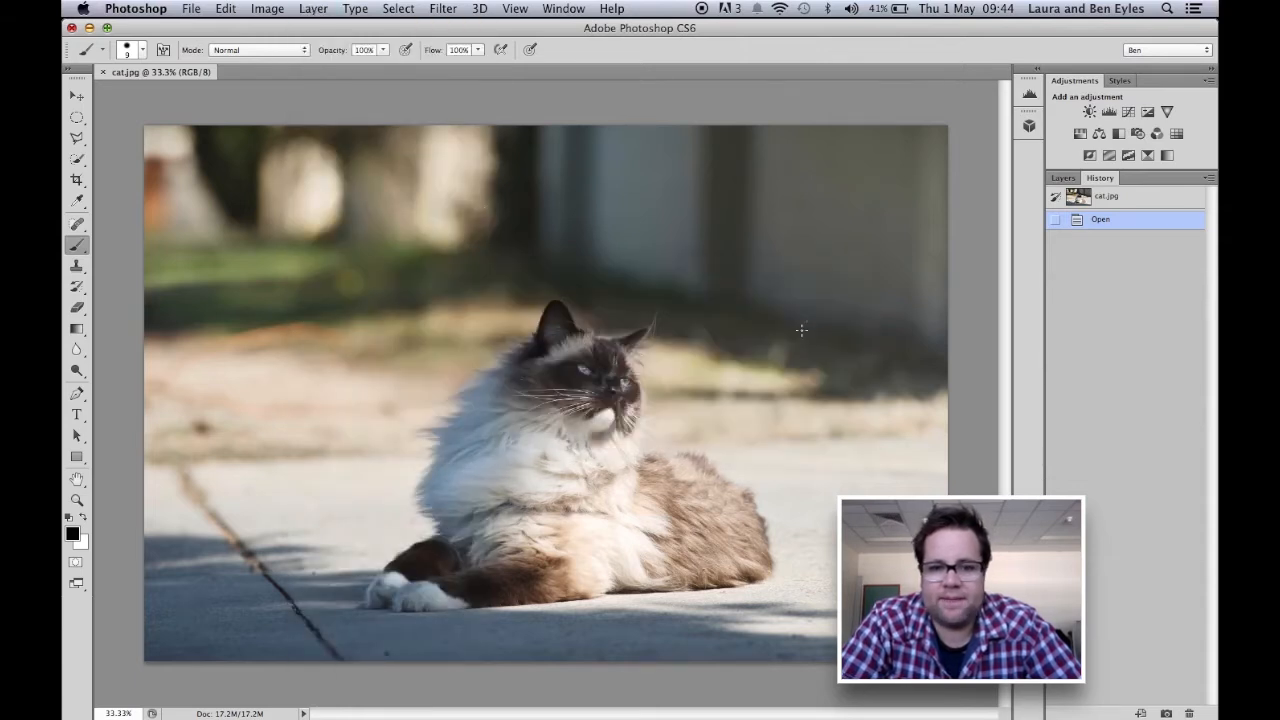
- Duplicate the background photo onto a new layer and desaturate the copy
{"action": "key", "text": "super+j"}
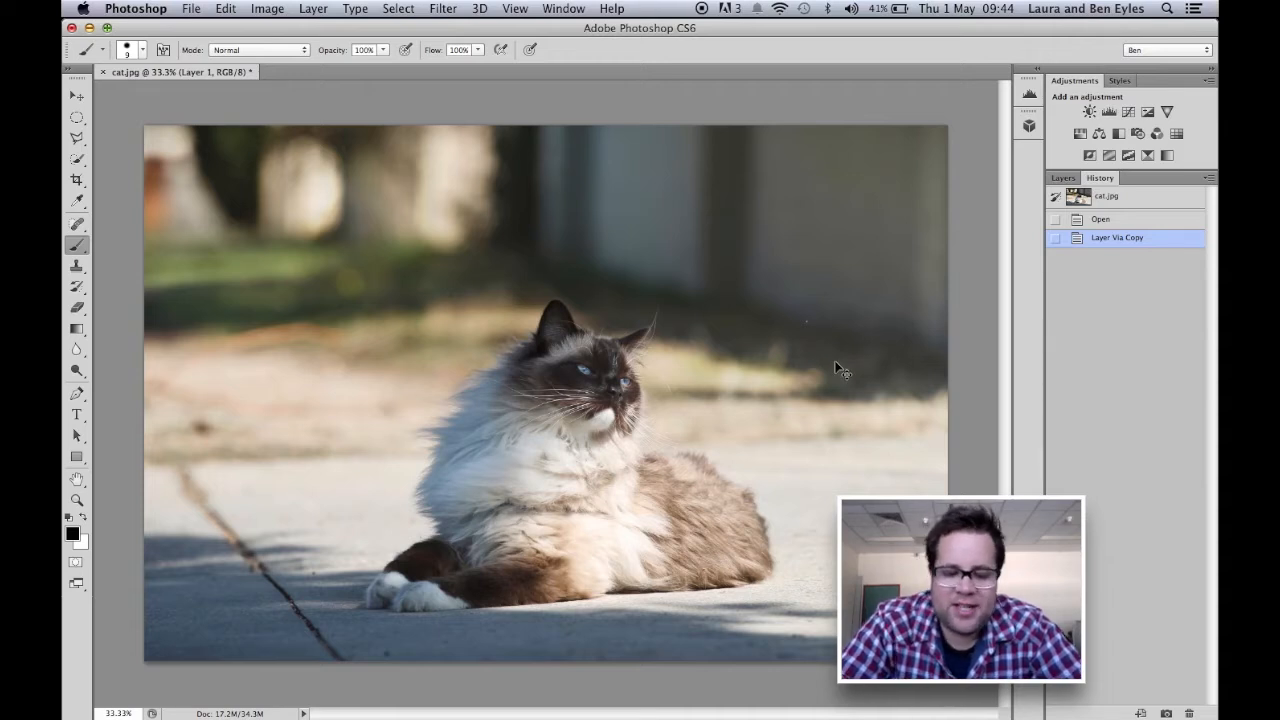
{"action": "key", "text": "super+shift+u"}
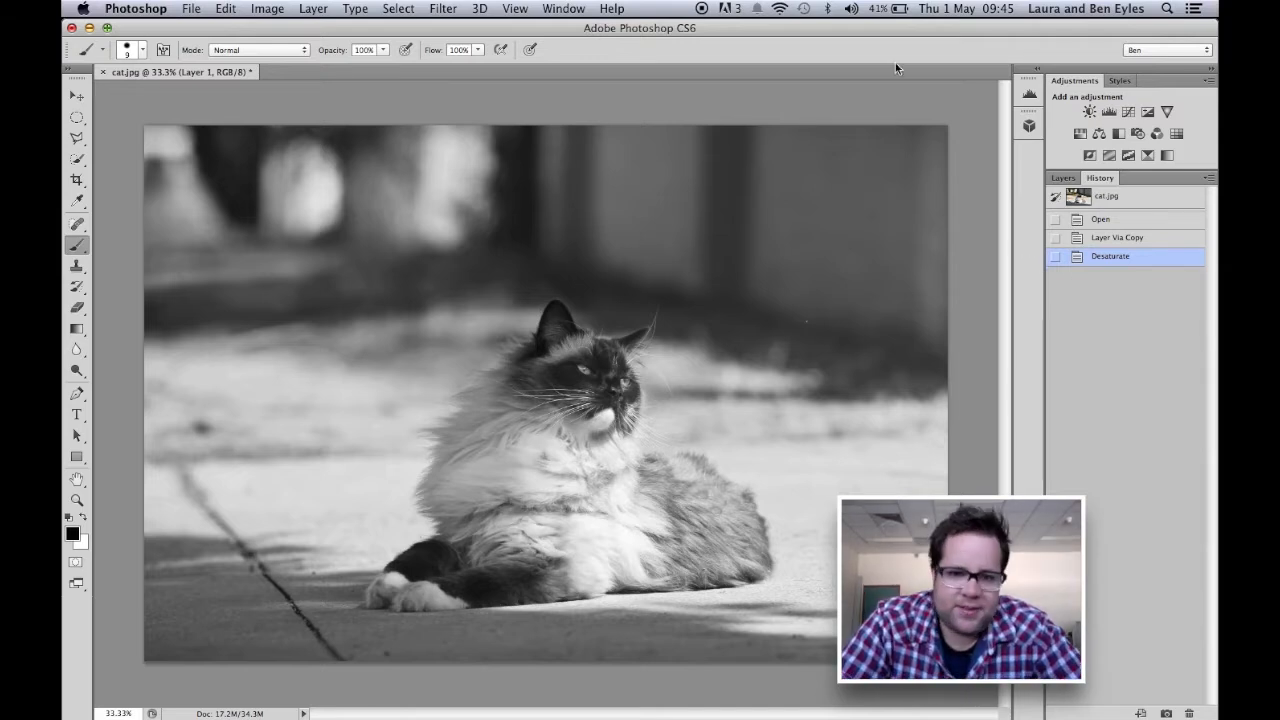
- Apply a High Pass filter with a radius of 156 pixels to the desaturated copy, checking it against the unfiltered image
{"action": "left_click", "coordinate": [446, 8]}
{"action": "left_click", "coordinate": [446, 8]}
{"action": "left_click", "coordinate": [446, 8]}
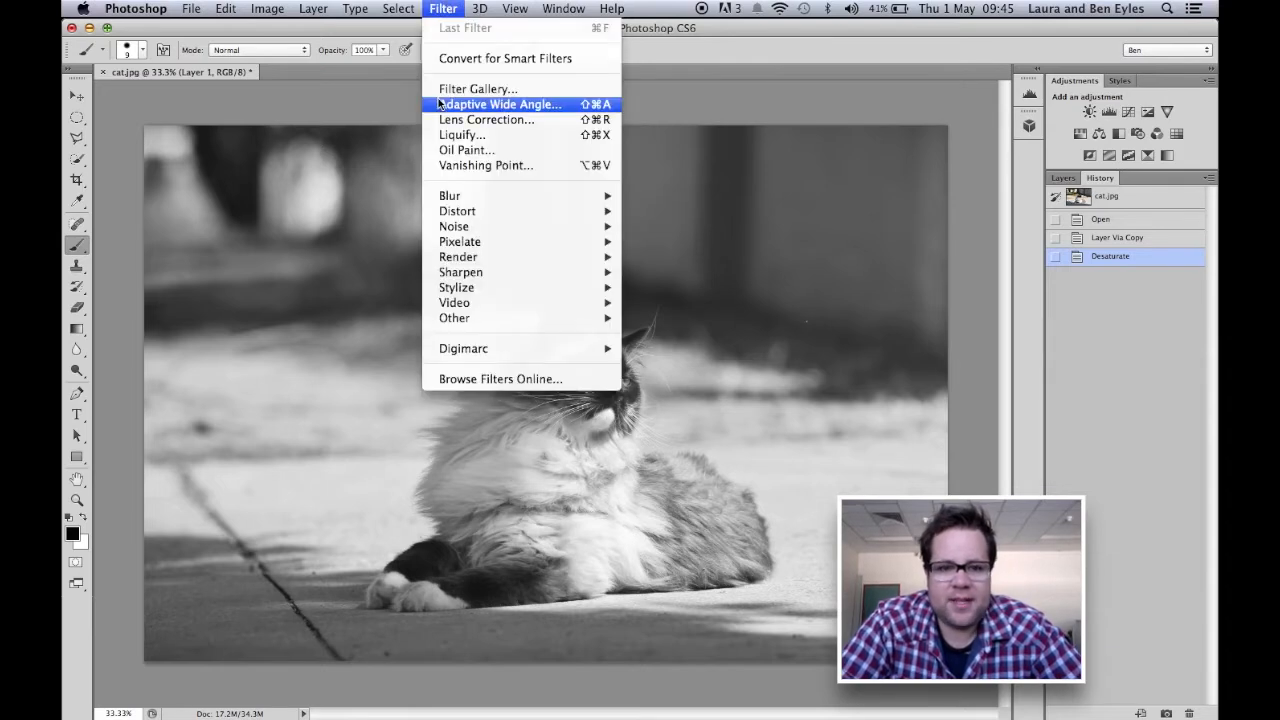
{"action": "mouse_move", "coordinate": [470, 318]}
{"action": "left_click", "coordinate": [697, 336]}
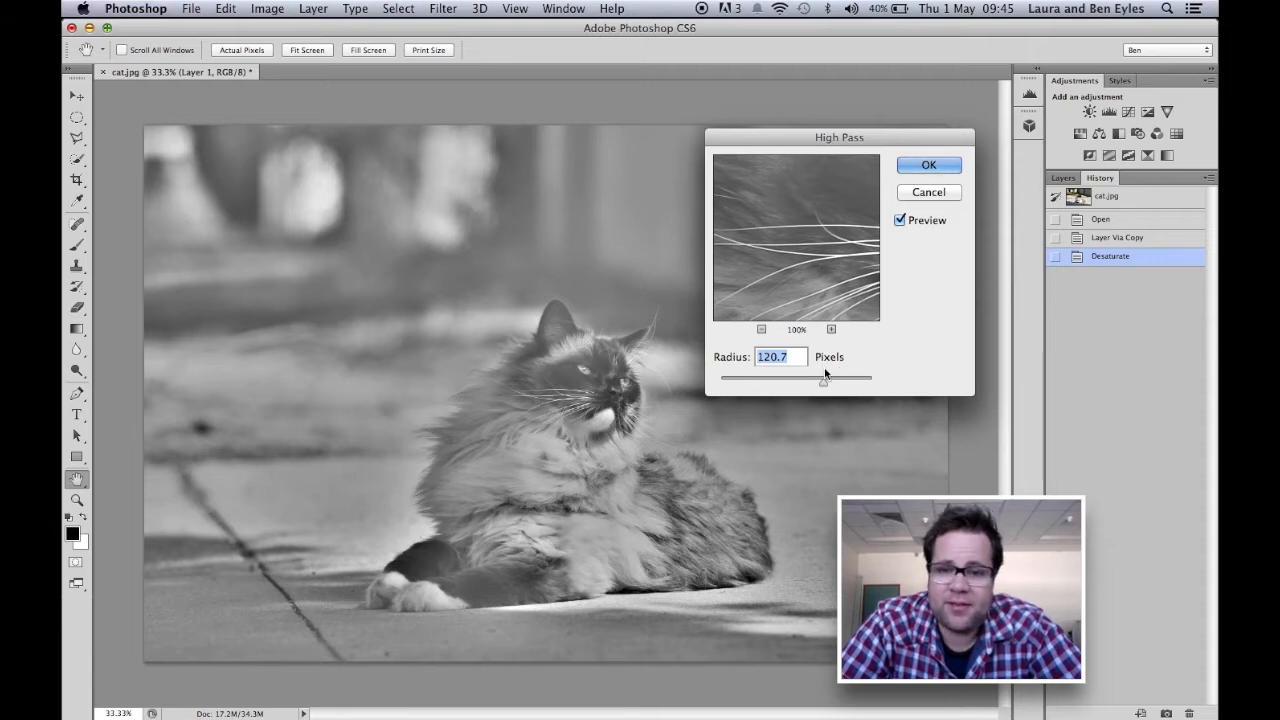
{"action": "left_click_drag", "start_coordinate": [862, 144], "coordinate": [904, 111]}
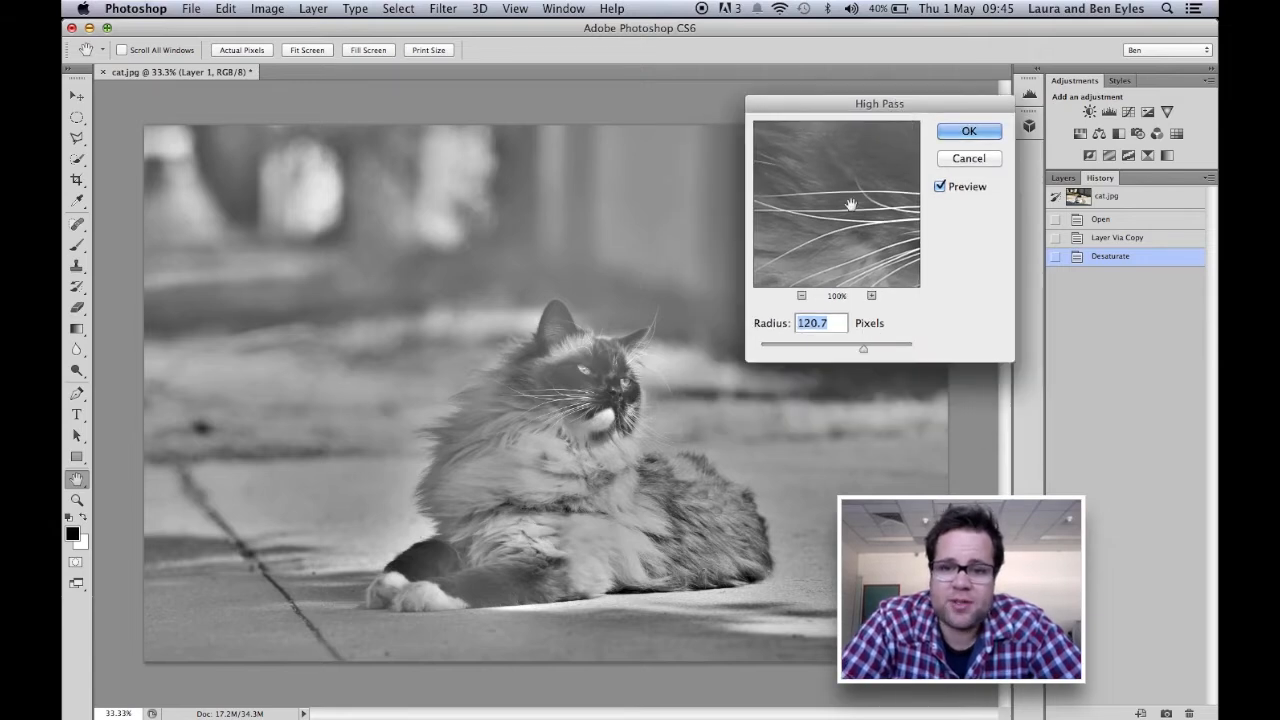
{"action": "left_click", "coordinate": [865, 350]}
{"action": "mouse_move", "coordinate": [866, 355]}
{"action": "left_mouse_down"}
{"action": "mouse_move", "coordinate": [885, 353]}
{"action": "mouse_move", "coordinate": [874, 354]}
{"action": "left_mouse_up"}
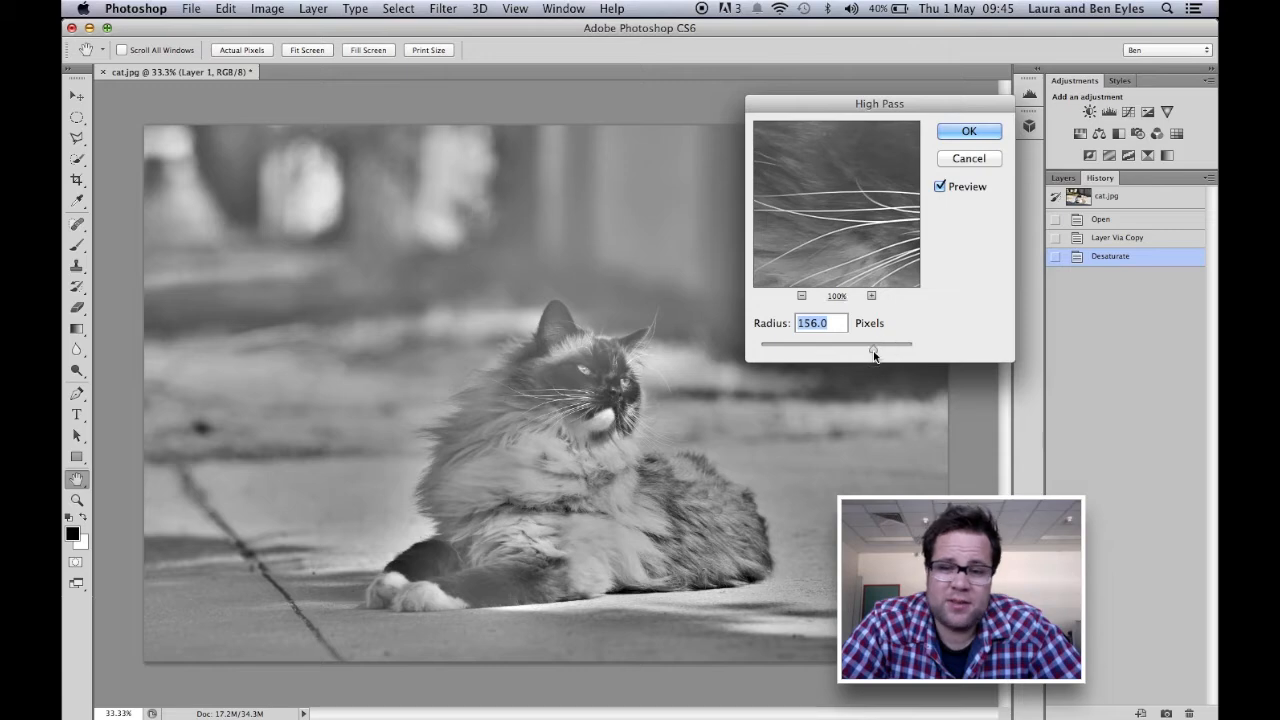
{"action": "left_click", "coordinate": [941, 187]}
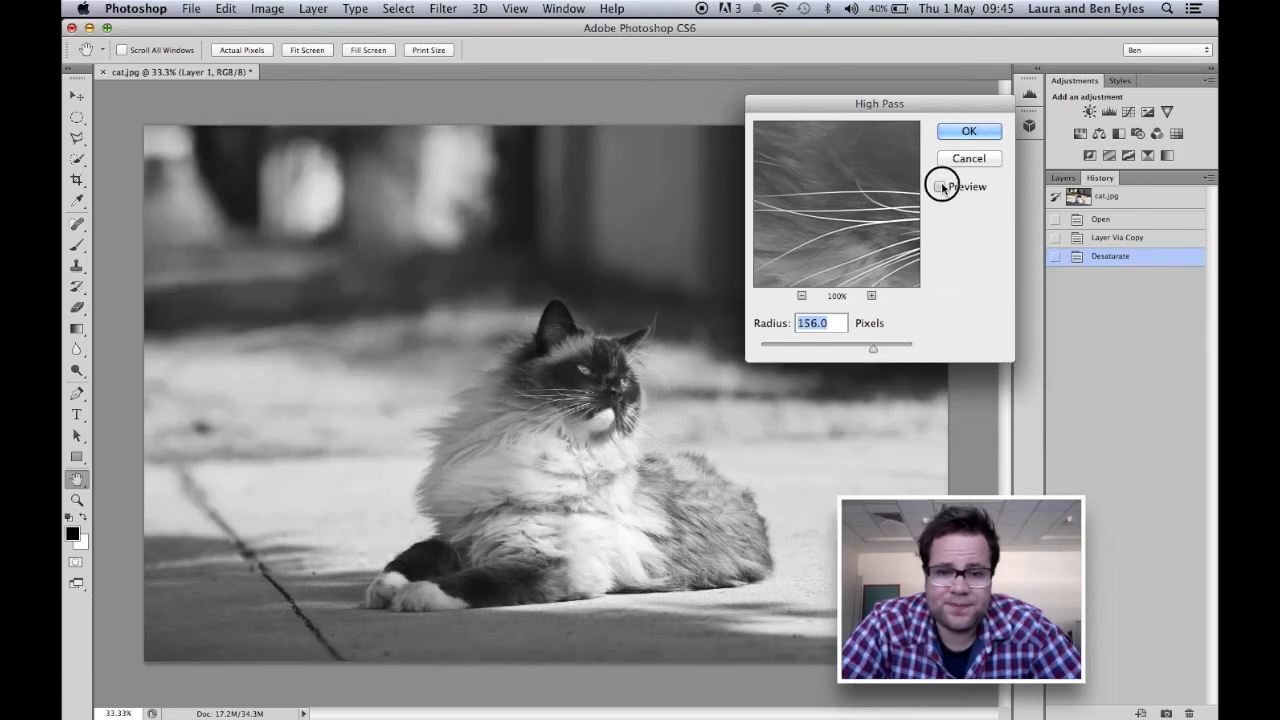
{"action": "left_click", "coordinate": [941, 187]}
{"action": "left_click", "coordinate": [967, 131]}
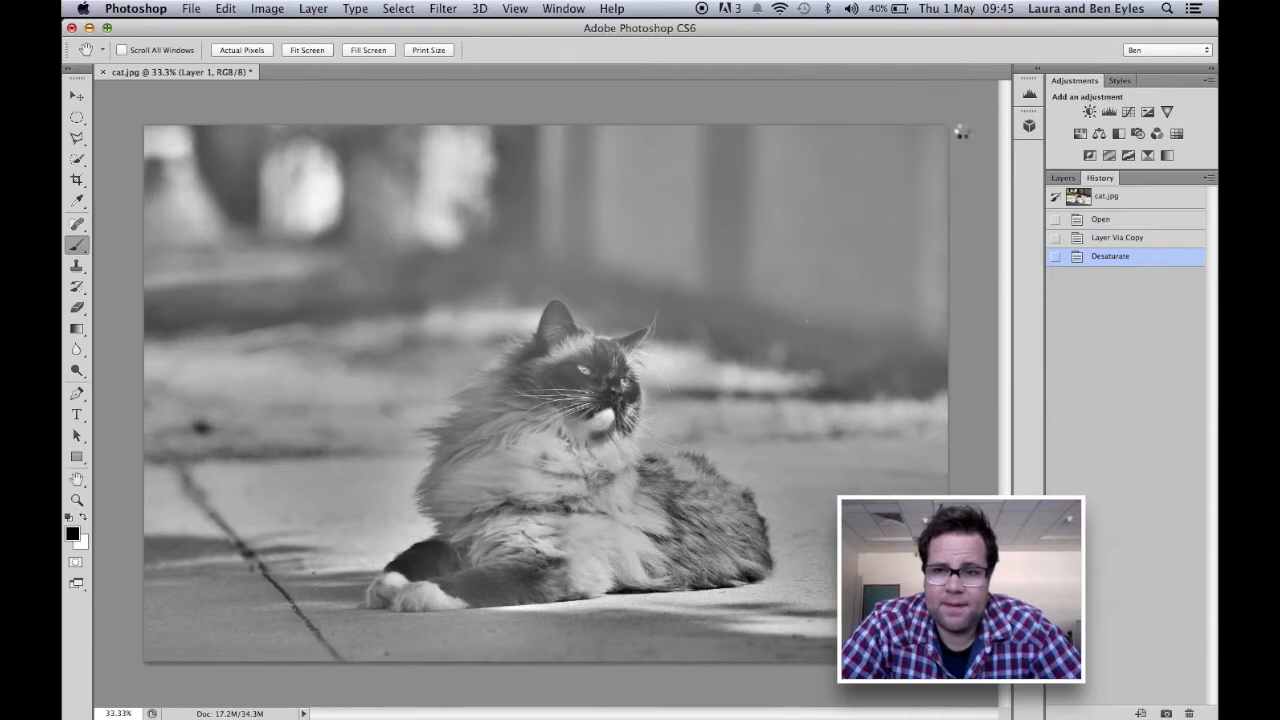
- Set the high-pass layer's blend mode to Hard Light and its opacity to 27%
{"action": "left_click", "coordinate": [1062, 177]}
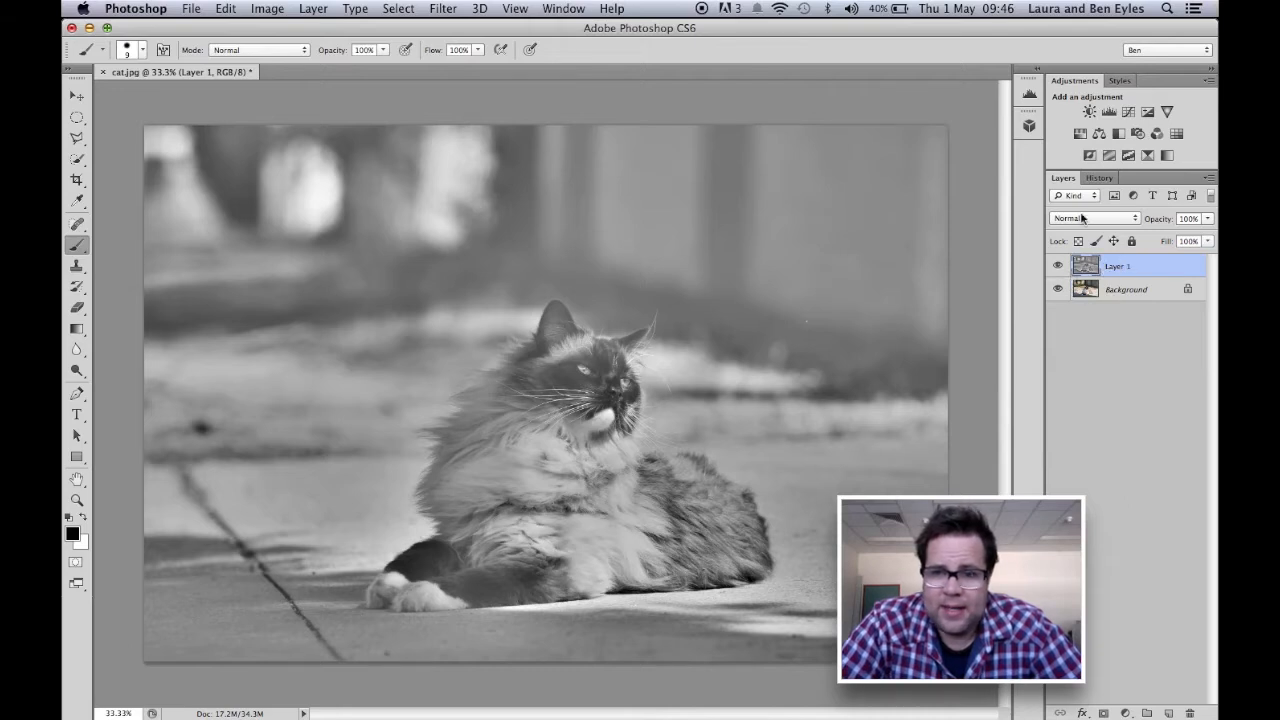
{"action": "left_click", "coordinate": [1082, 219]}
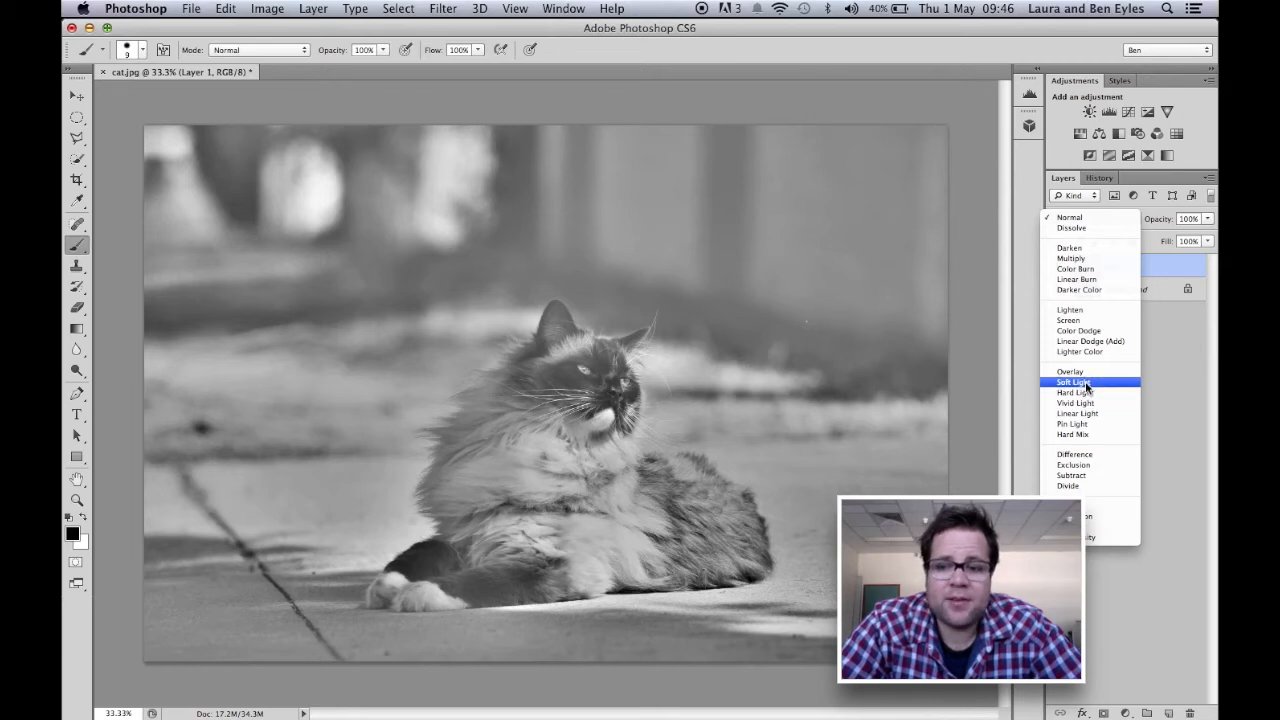
{"action": "key", "text": "Escape"}
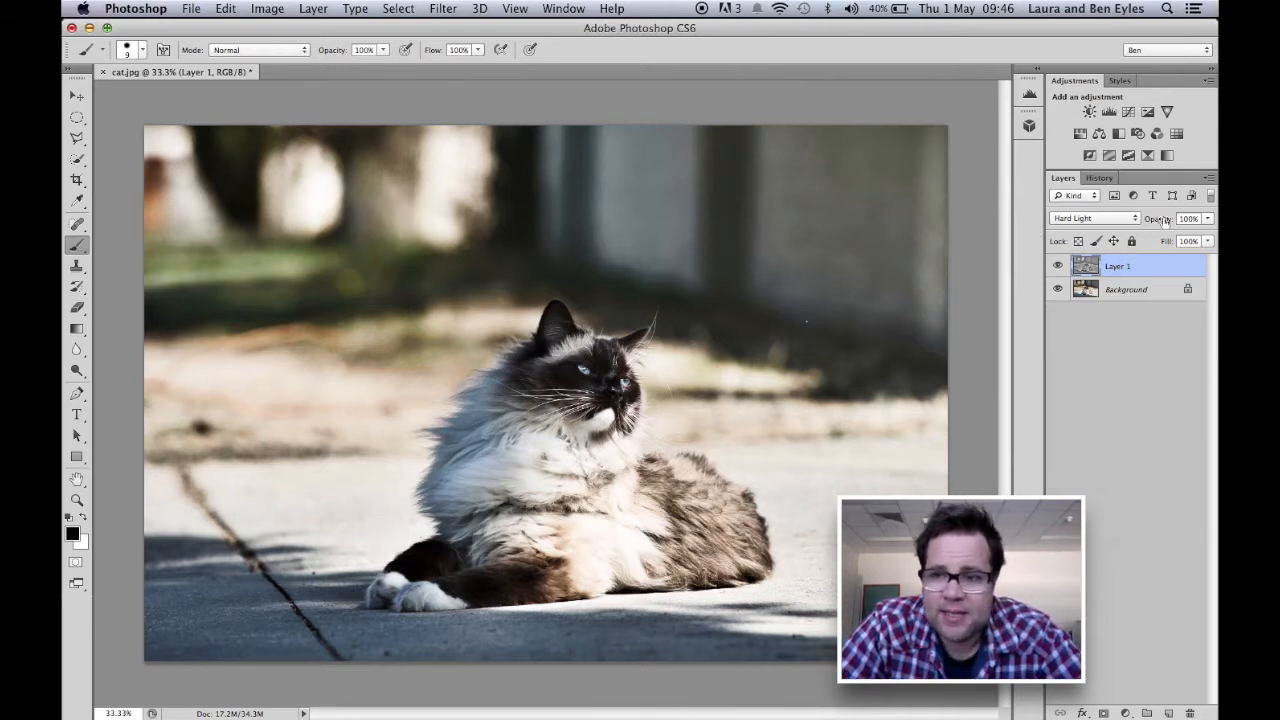
{"action": "left_click_drag", "start_coordinate": [1170, 219], "coordinate": [1111, 216]}
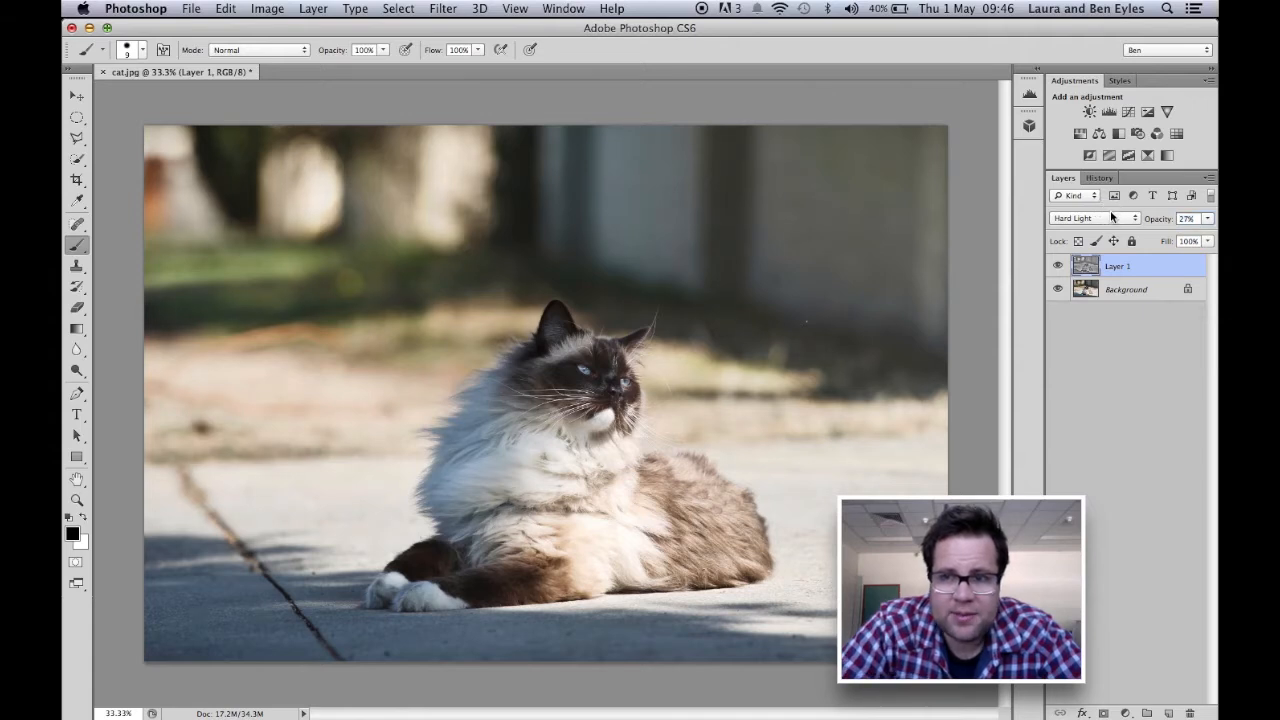
- Compare the cat photo with and without the Hard Light layer by toggling that layer's visibility
{"action": "left_click", "coordinate": [1056, 268]}
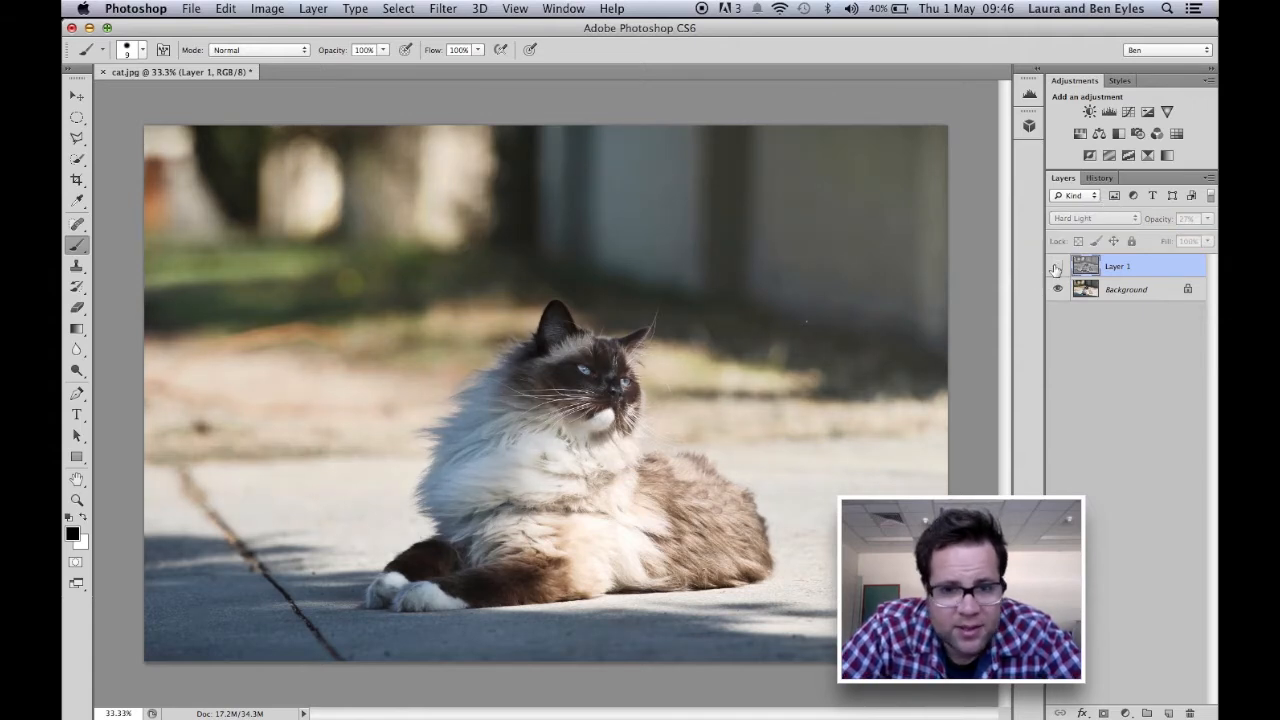
{"action": "left_click", "coordinate": [1056, 268]}
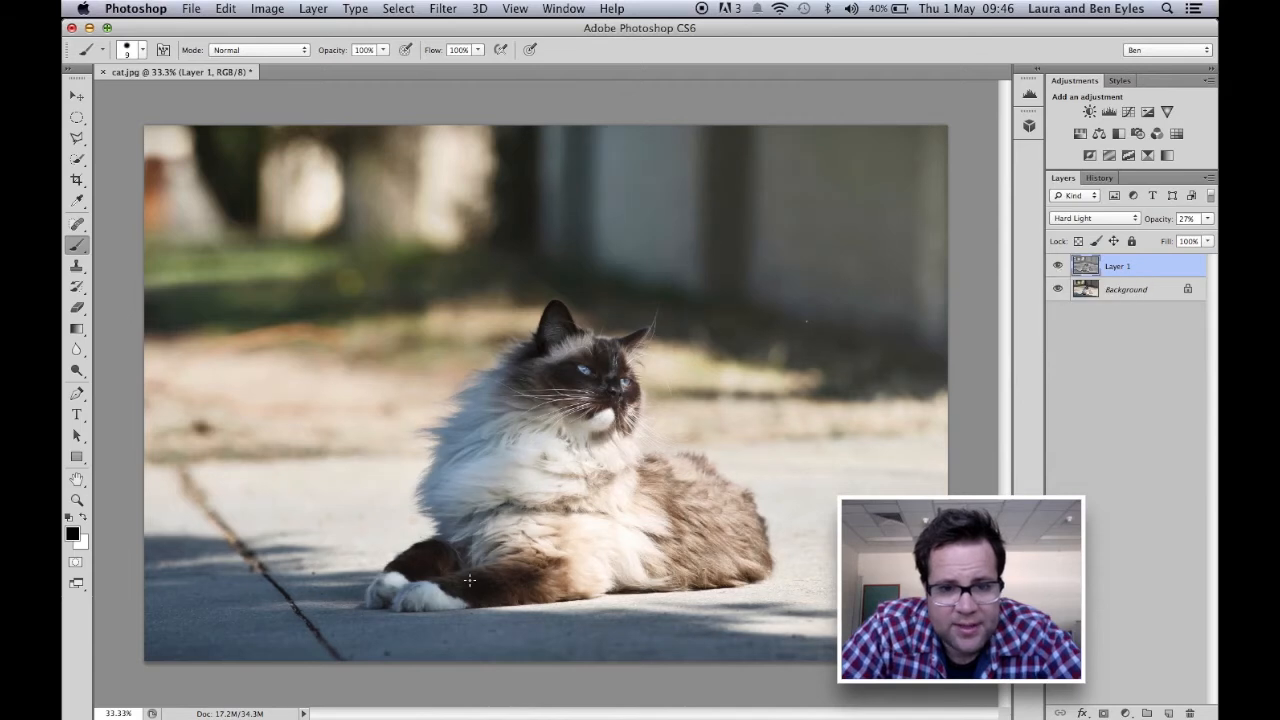
{"action": "left_click", "coordinate": [1057, 265]}
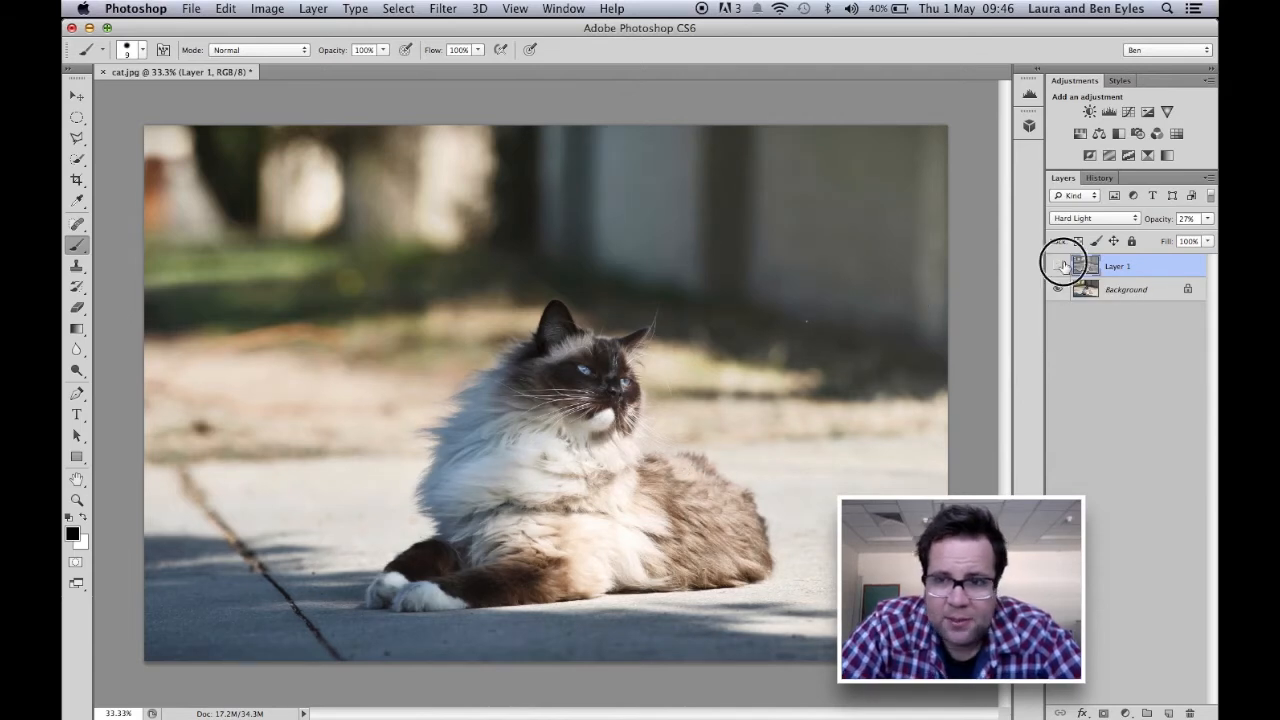
{"action": "left_click", "coordinate": [1057, 265]}
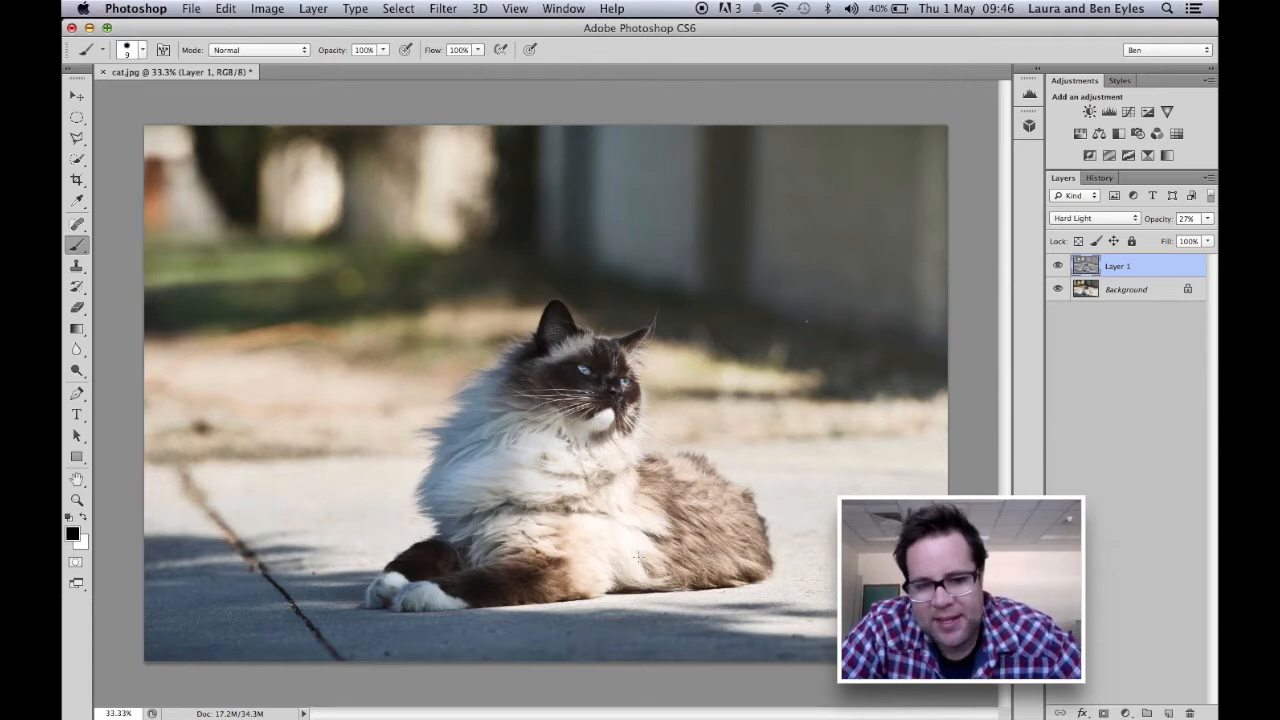
{"action": "left_click", "coordinate": [1059, 265]}
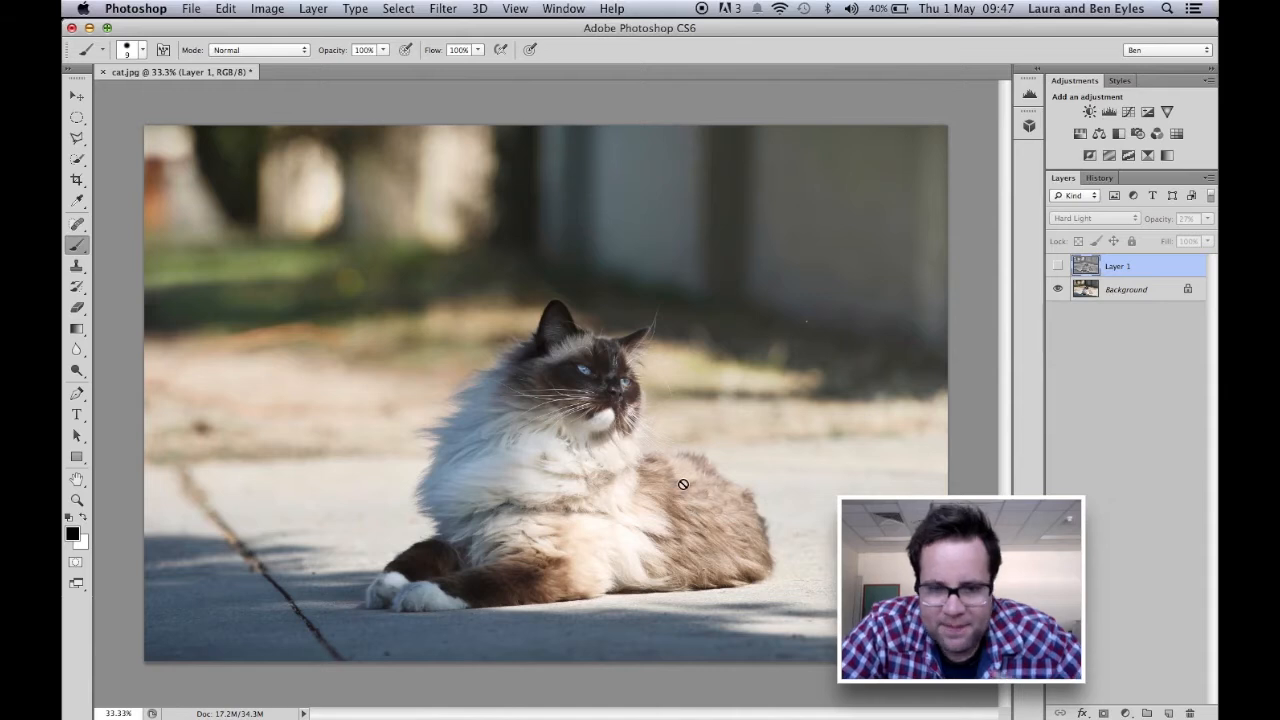
{"action": "left_click", "coordinate": [1057, 267]}
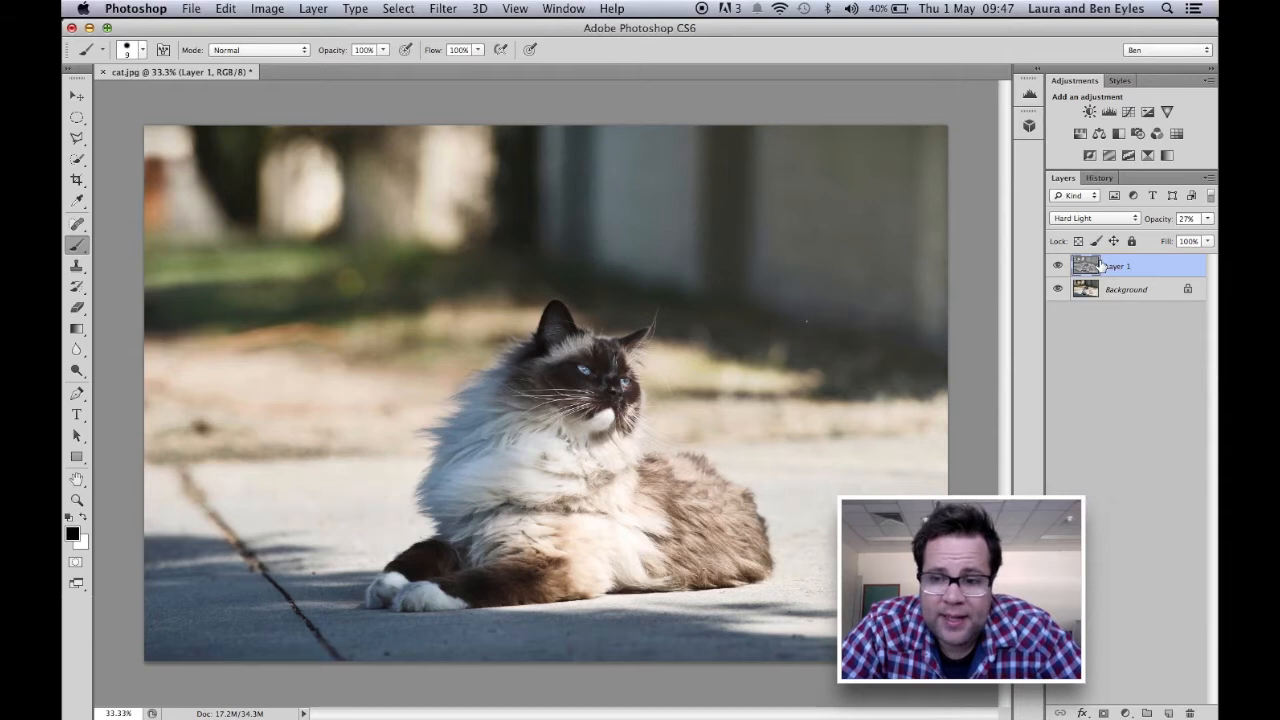
- Replace the high-pass layer with a fresh, desaturated duplicate of the background photo
{"action": "left_click_drag", "start_coordinate": [1099, 264], "coordinate": [1192, 711]}
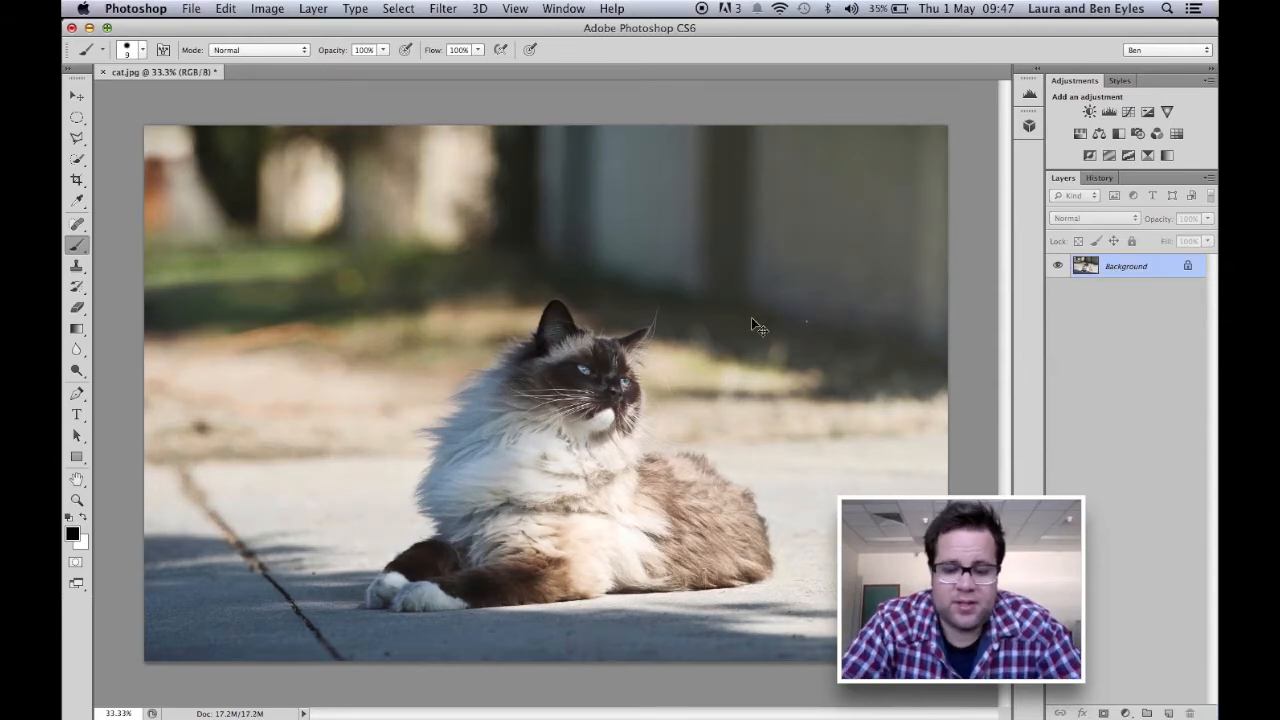
{"action": "key", "text": "super+j"}
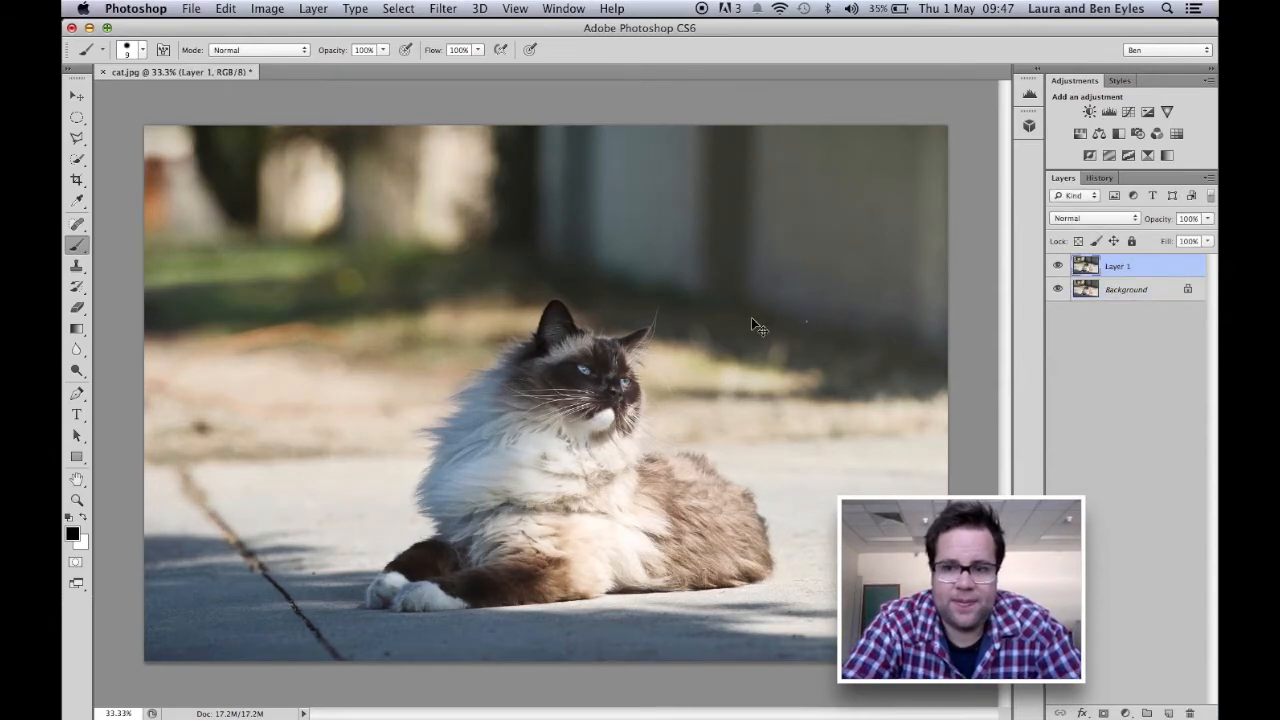
{"action": "key", "text": "super+shift+u"}
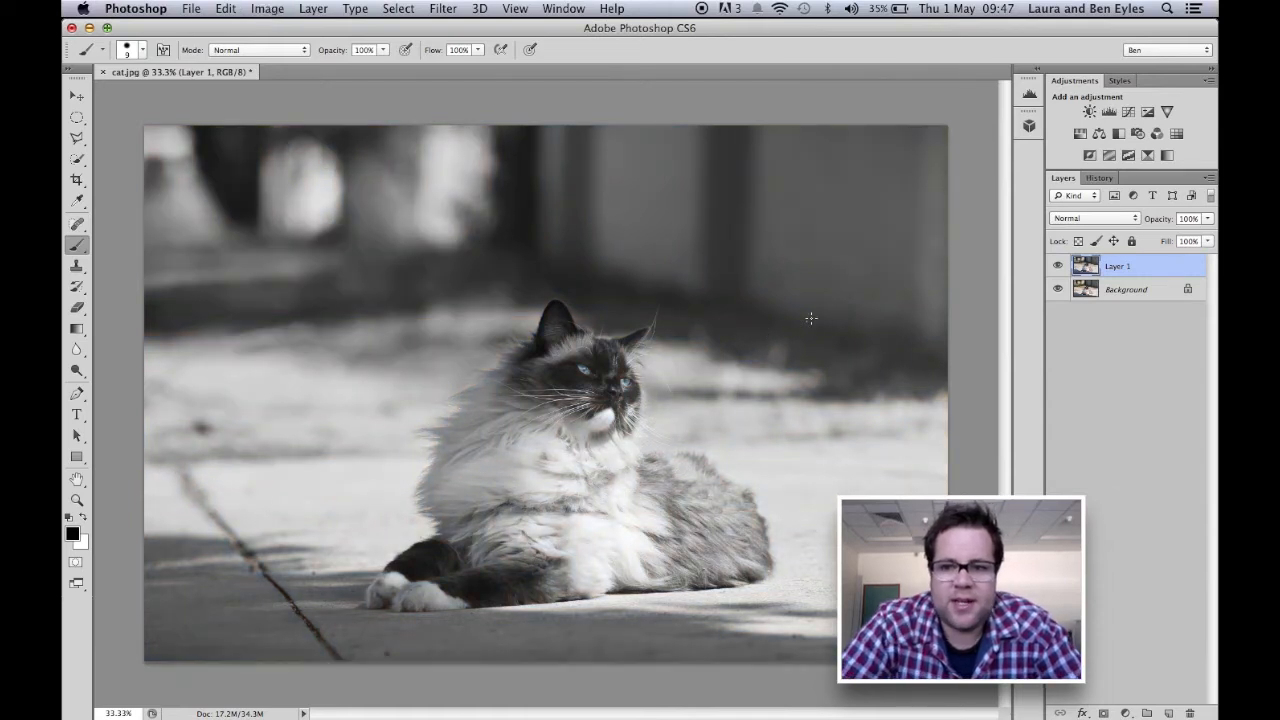
- Apply a High Pass filter with a radius of 2.4 pixels to the desaturated copy, closing the wireless sign-in window
{"action": "left_click", "coordinate": [446, 12]}
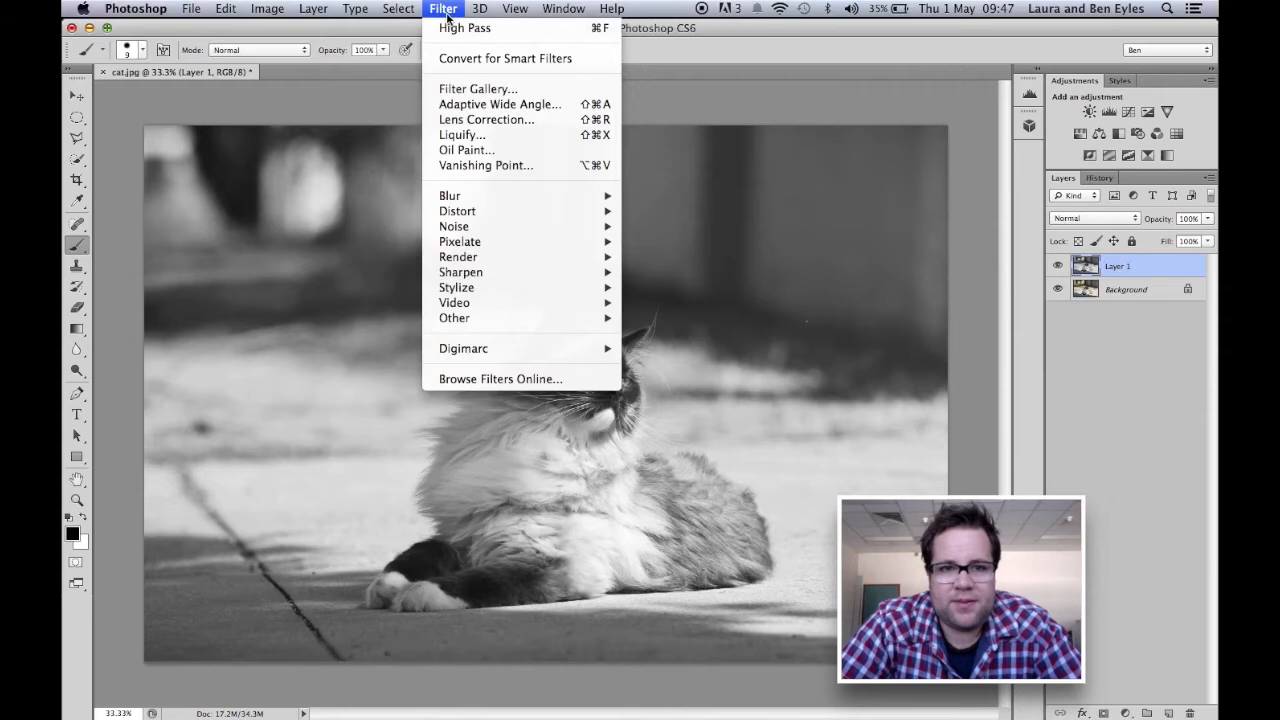
{"action": "mouse_move", "coordinate": [604, 322]}
{"action": "left_click", "coordinate": [662, 335]}
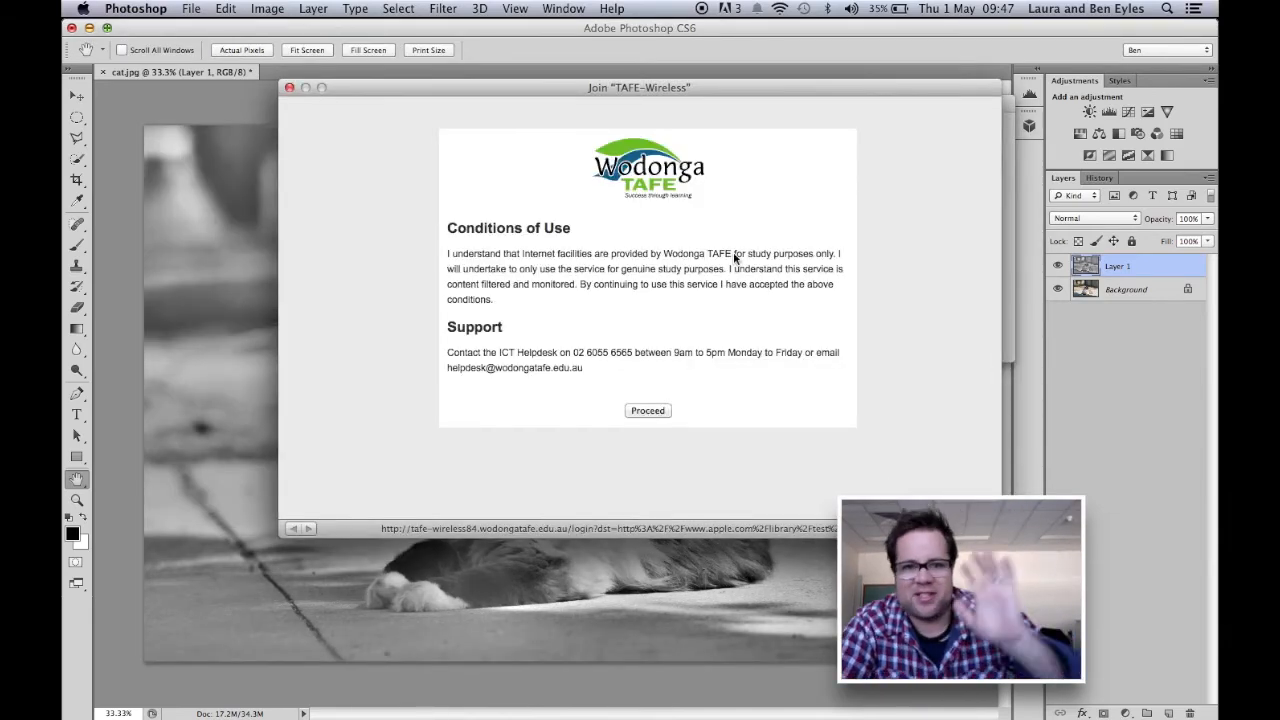
{"action": "left_click", "coordinate": [289, 89]}
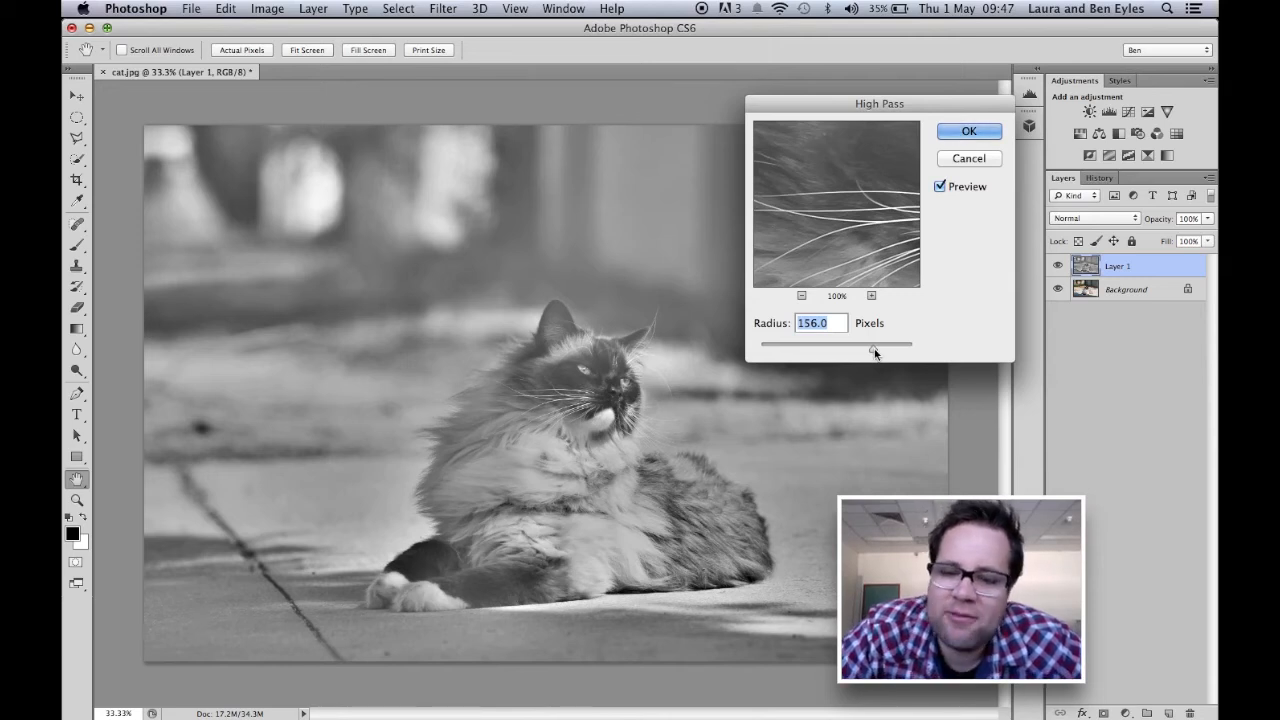
{"action": "left_click_drag", "start_coordinate": [874, 349], "coordinate": [780, 349]}
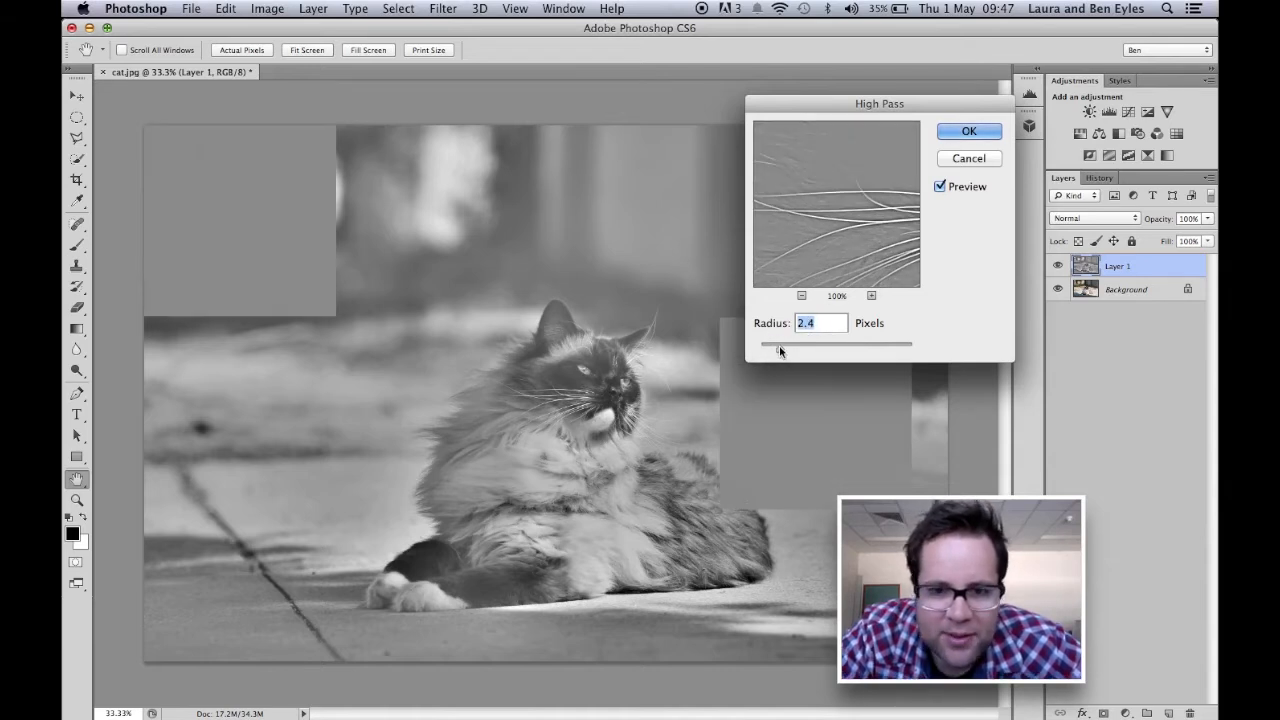
{"action": "left_click", "coordinate": [967, 131]}
- Set the blend mode of the new high-pass layer to Hard Light
{"action": "key", "text": "b"}
{"action": "left_click", "coordinate": [1106, 217]}
{"action": "left_click", "coordinate": [1090, 392]}
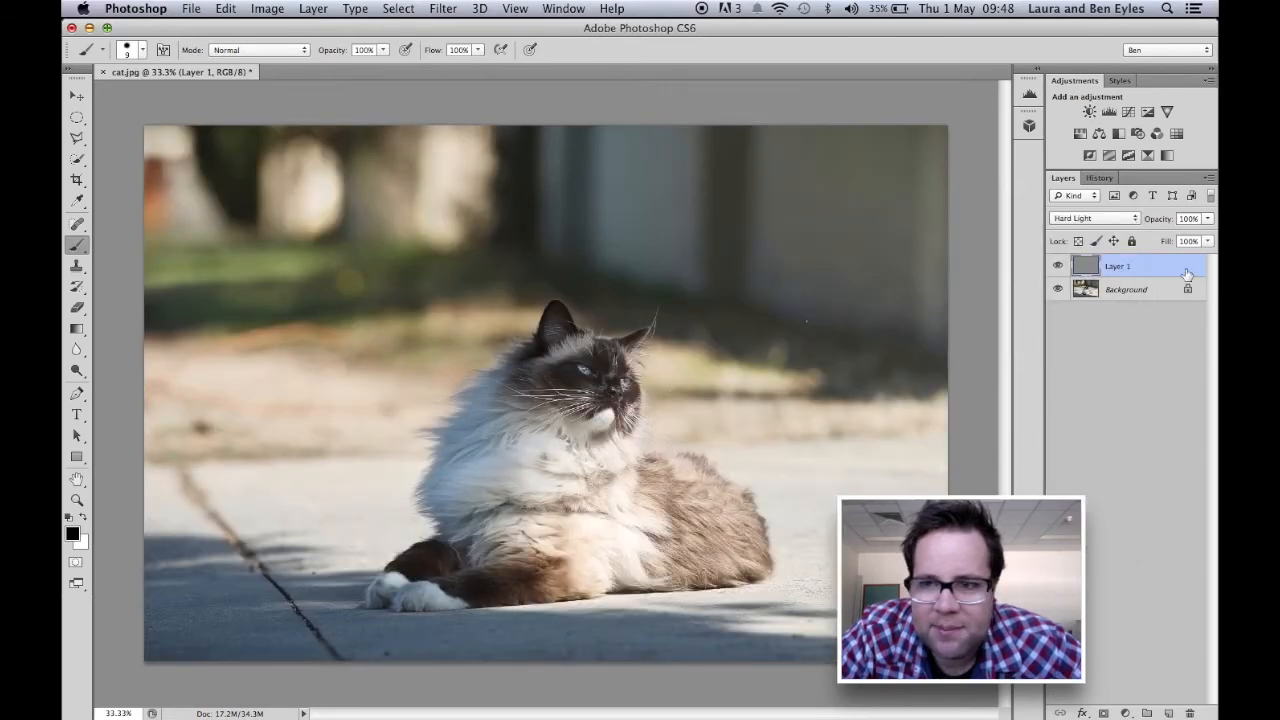
- Toggle the Hard Light layer's visibility and examine the sharpened fur, eye and whiskers close up
{"action": "left_click", "coordinate": [1060, 264]}
{"action": "left_click", "coordinate": [1060, 265]}
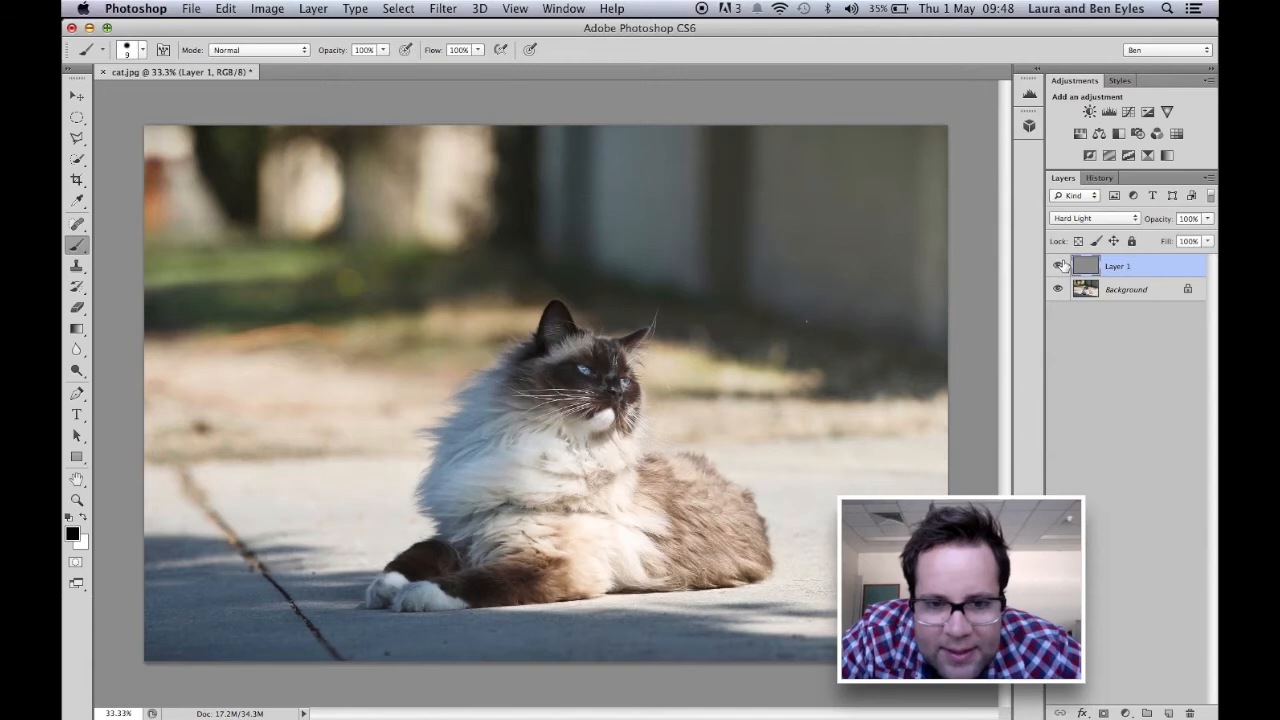
{"action": "key", "text": "super+plus"}
{"action": "key", "text": "super+plus"}
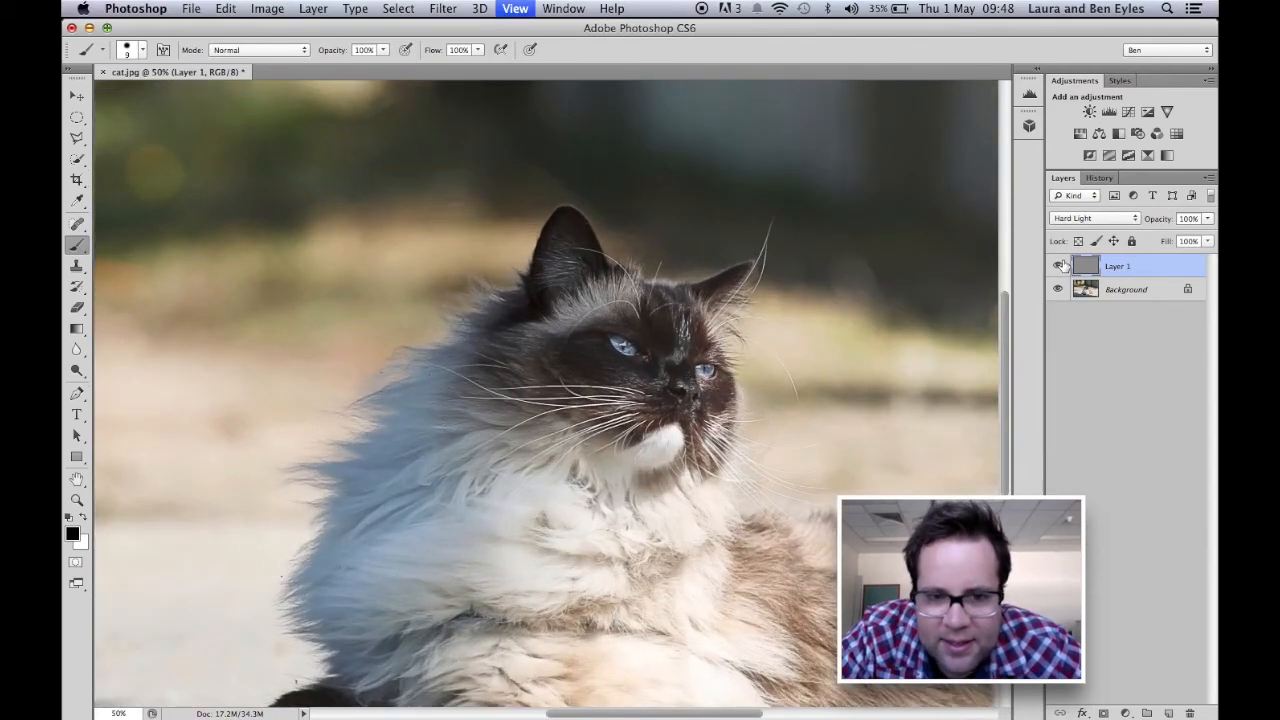
{"action": "key", "text": "super+plus"}
{"action": "key", "text": "super+plus"}
{"action": "key", "text": "super+plus"}
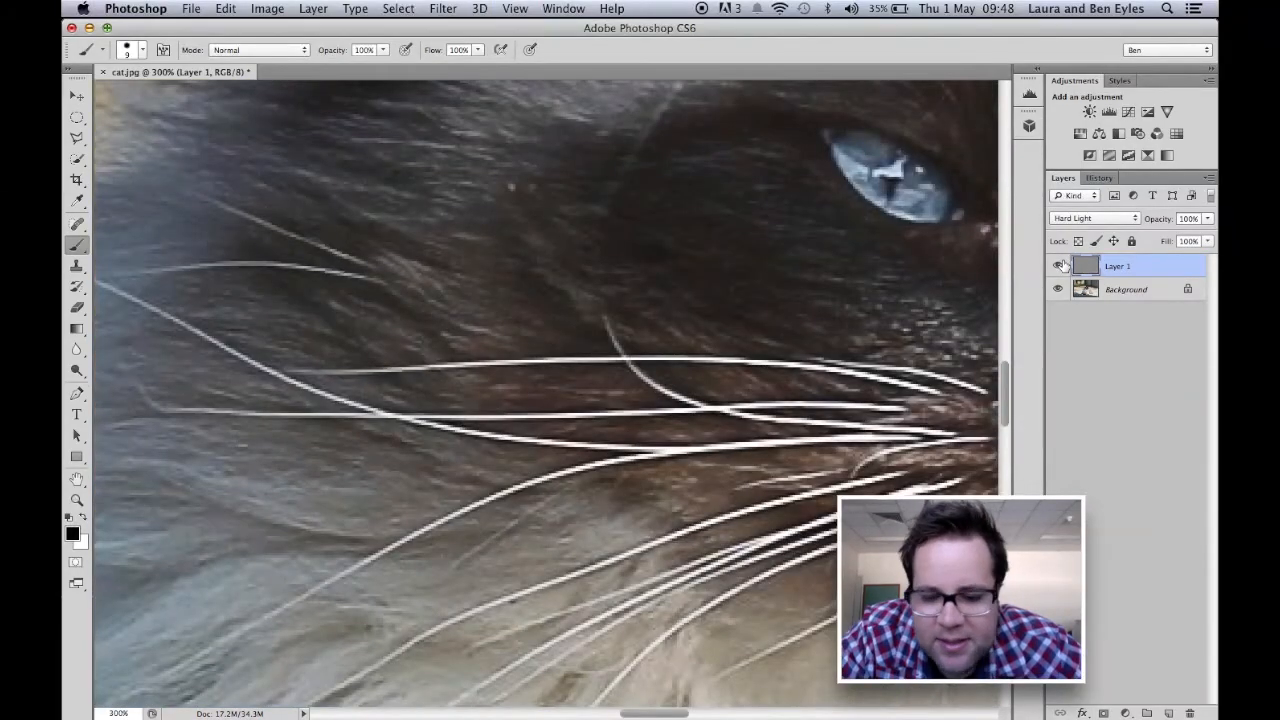
{"action": "key", "text": "super+minus"}
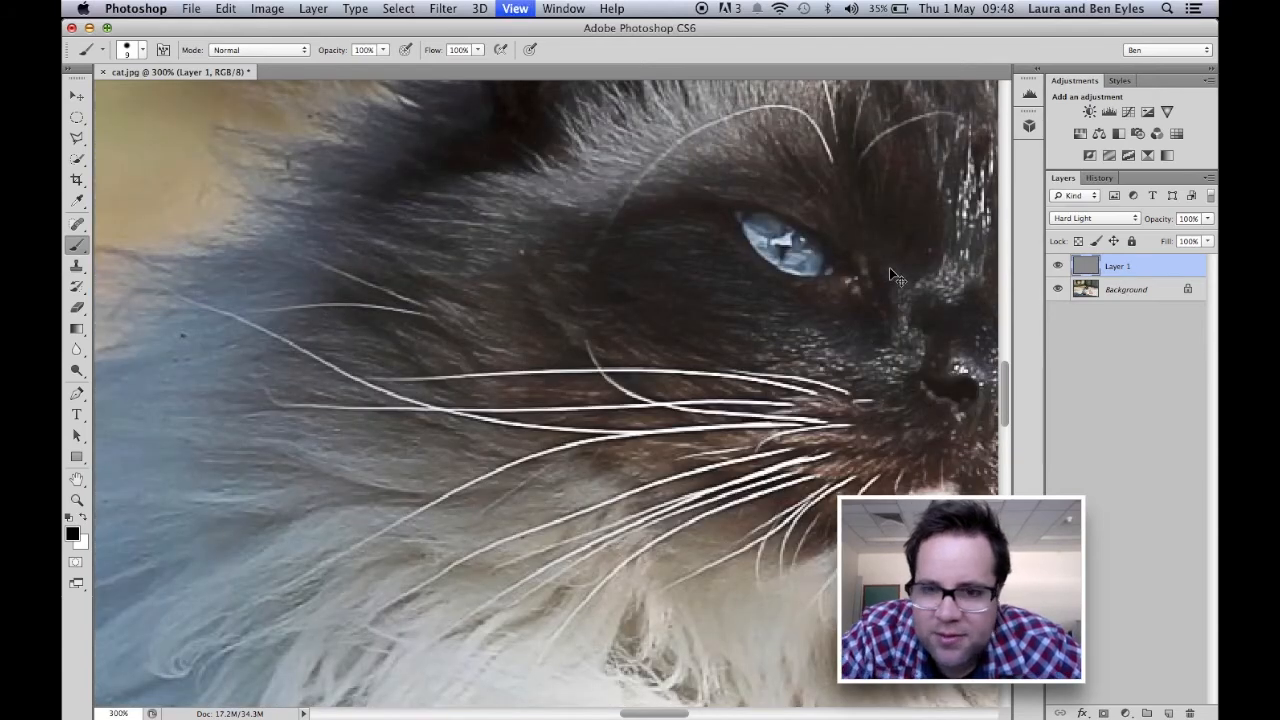
{"action": "key", "text": "super+minus"}
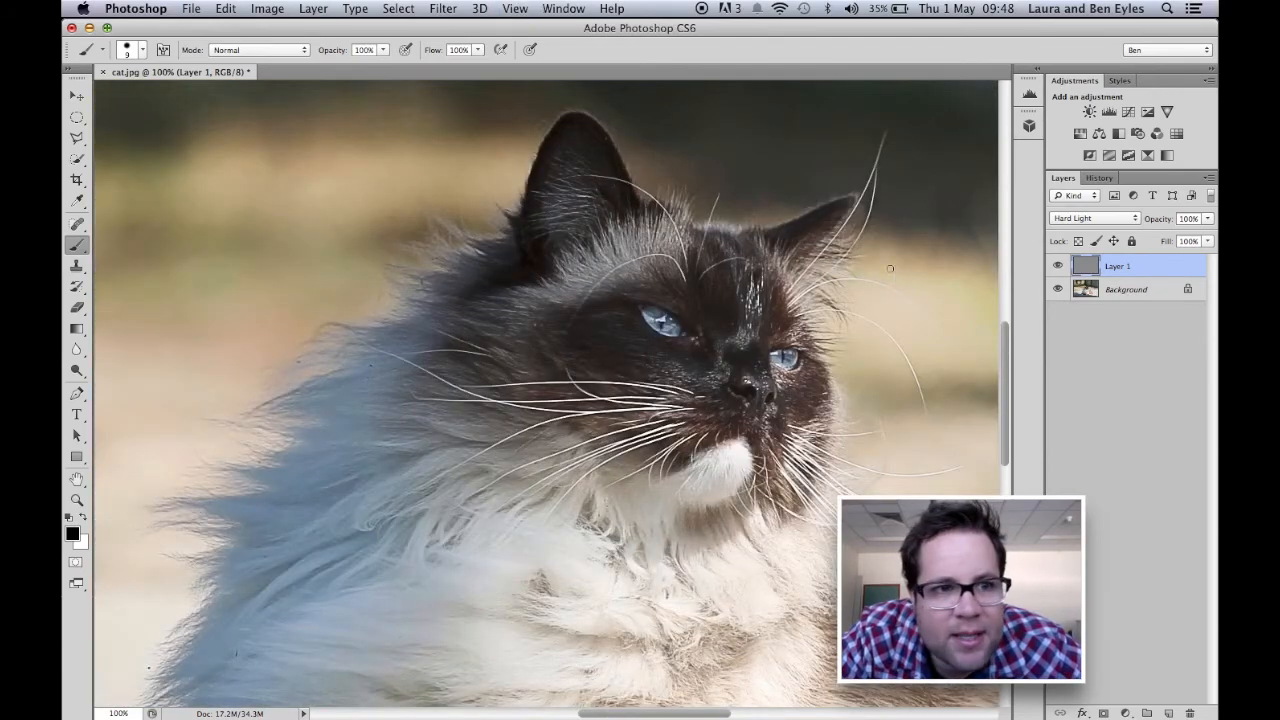
- Compare the cat's face at 100% zoom with and without the high-pass layer
{"action": "left_click_drag", "start_coordinate": [806, 506], "coordinate": [689, 474]}
{"action": "left_click", "coordinate": [1057, 265]}
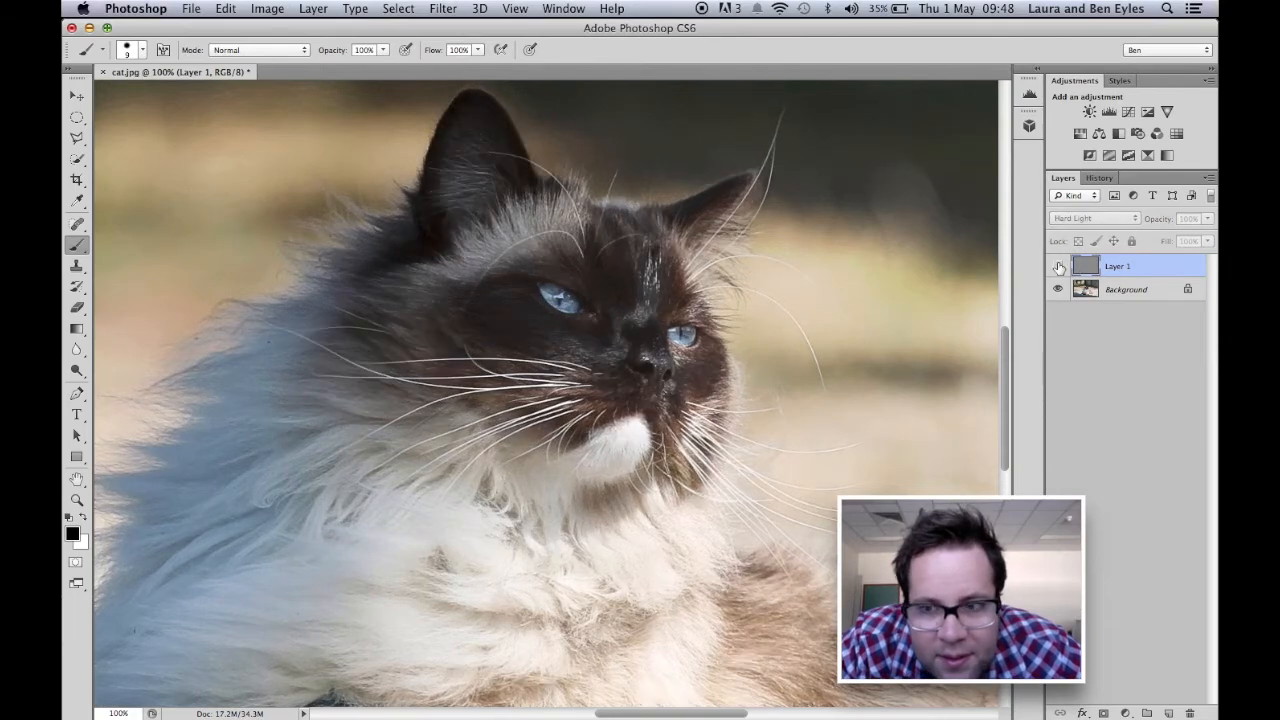
{"action": "left_click", "coordinate": [1058, 266]}
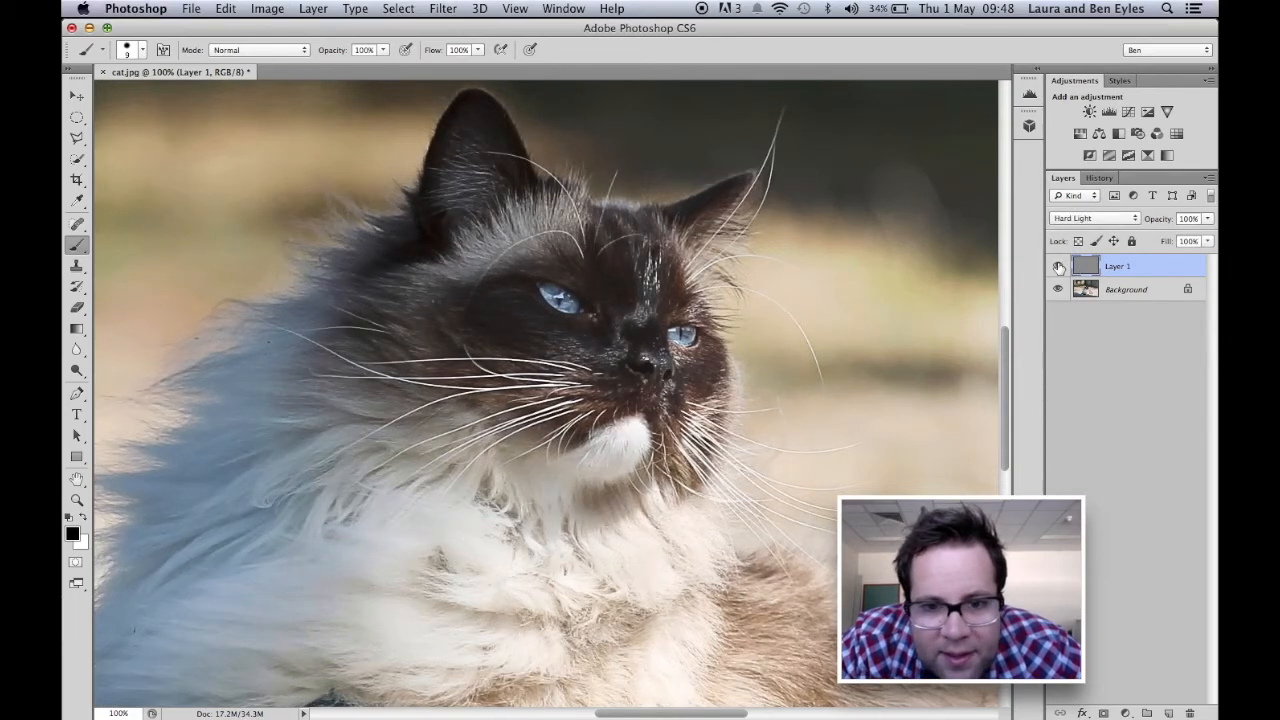
{"action": "left_click", "coordinate": [1058, 266]}
{"action": "left_click", "coordinate": [1058, 266]}
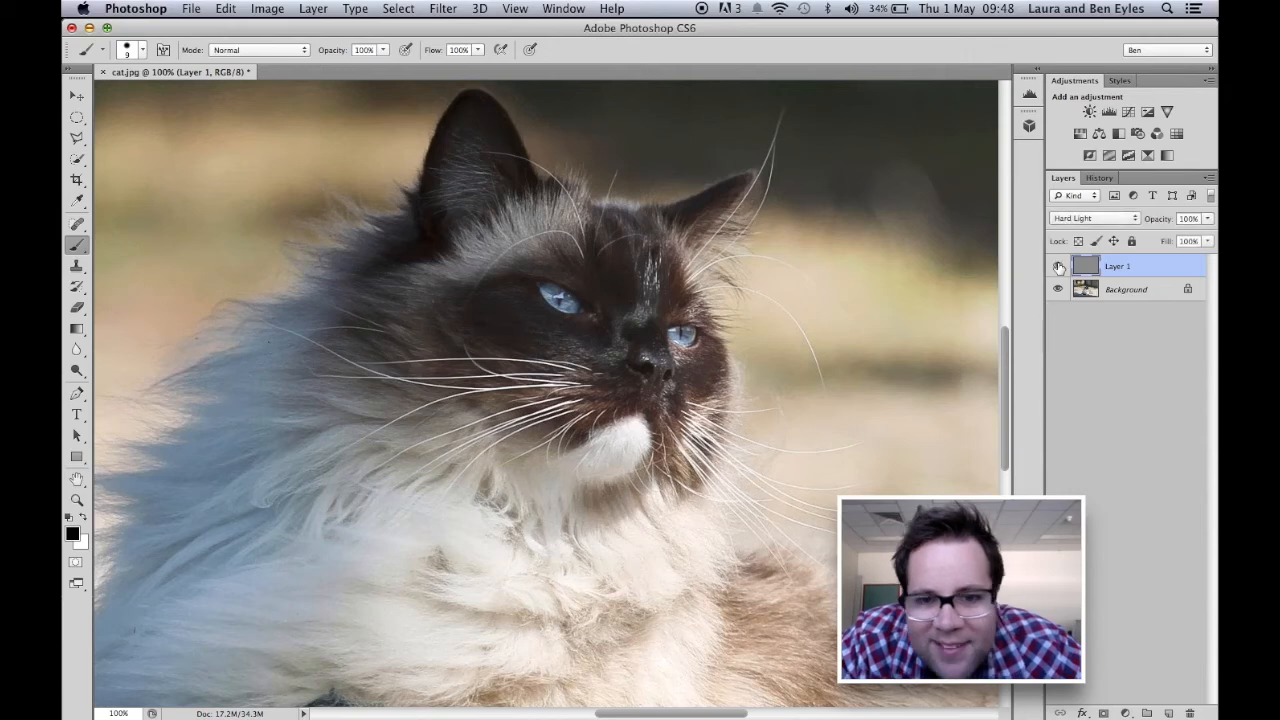
{"action": "left_click", "coordinate": [1058, 266]}
{"action": "left_click", "coordinate": [1058, 266]}
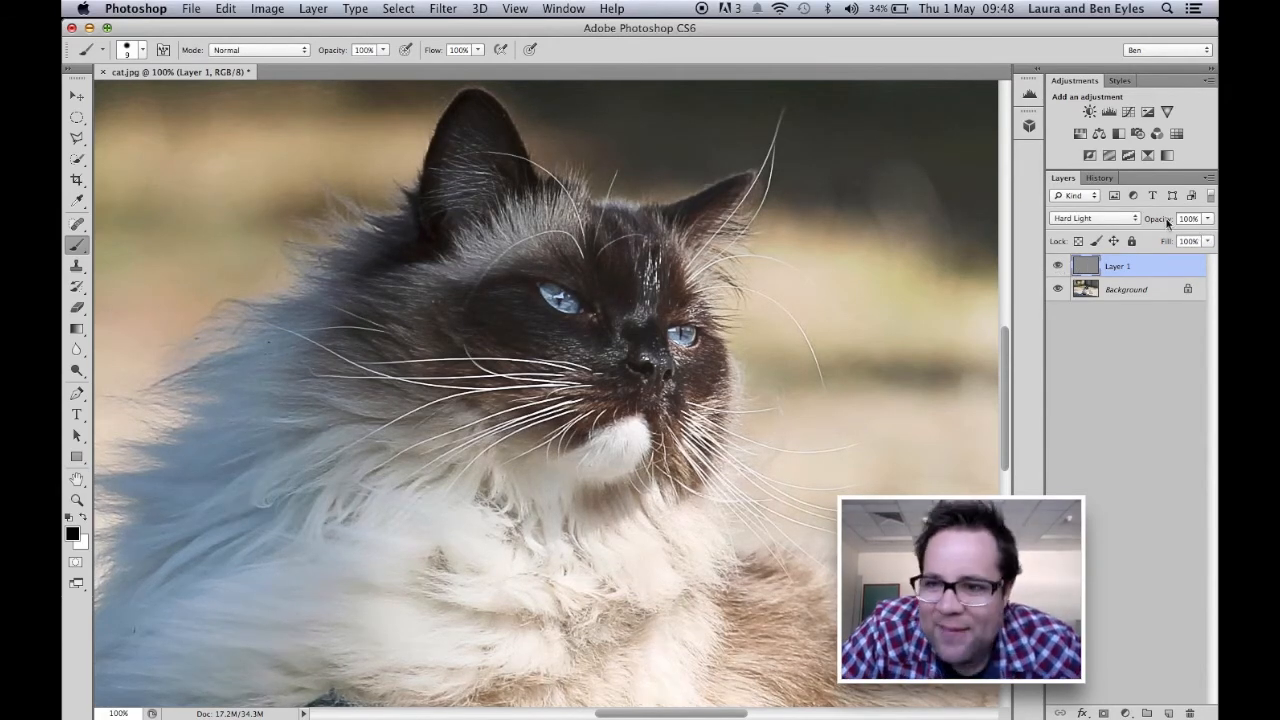
- Lower the high-pass layer's opacity to 27% and compare the photo with and without it
{"action": "left_click", "coordinate": [1169, 221]}
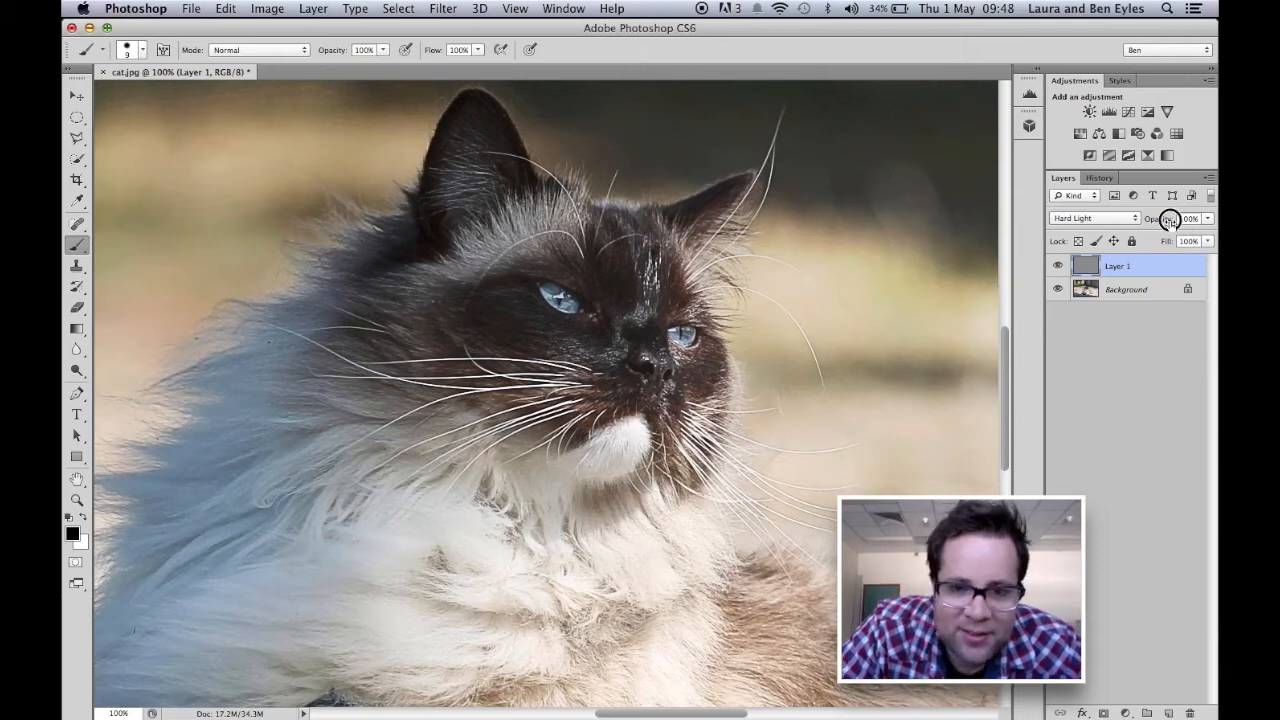
{"action": "left_click_drag", "start_coordinate": [1169, 221], "coordinate": [1113, 219]}
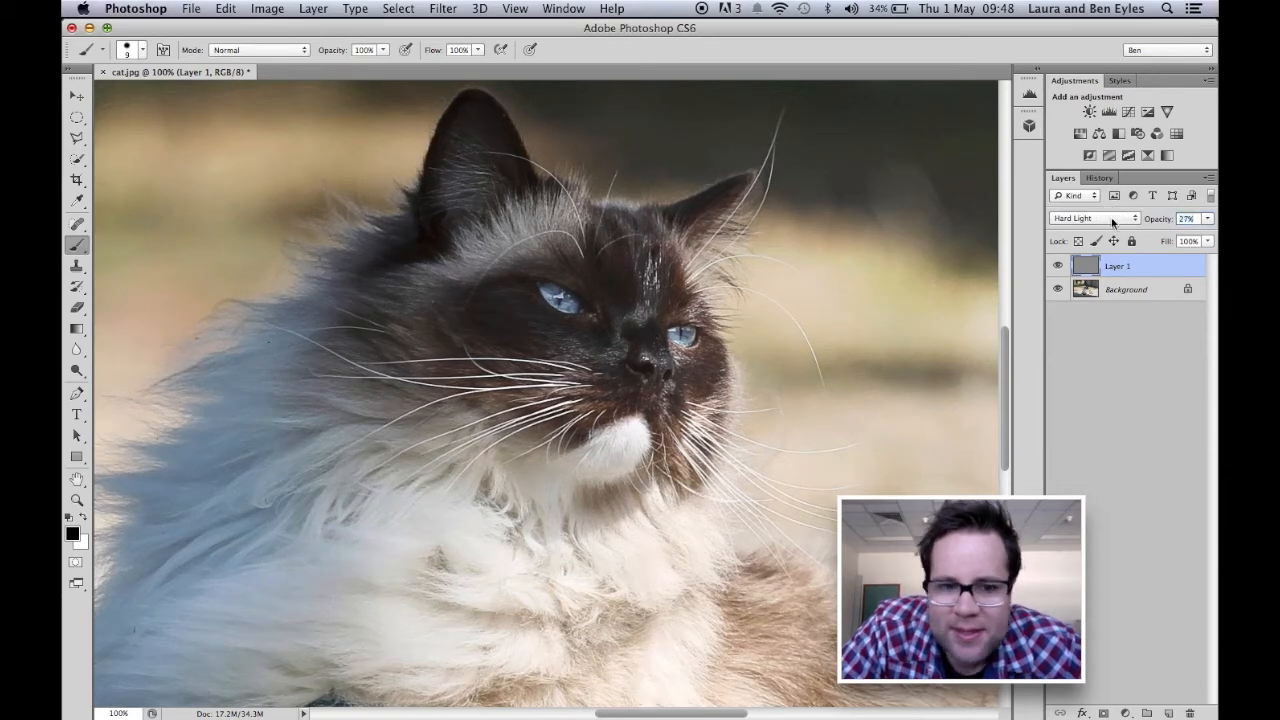
{"action": "left_click", "coordinate": [1056, 266]}
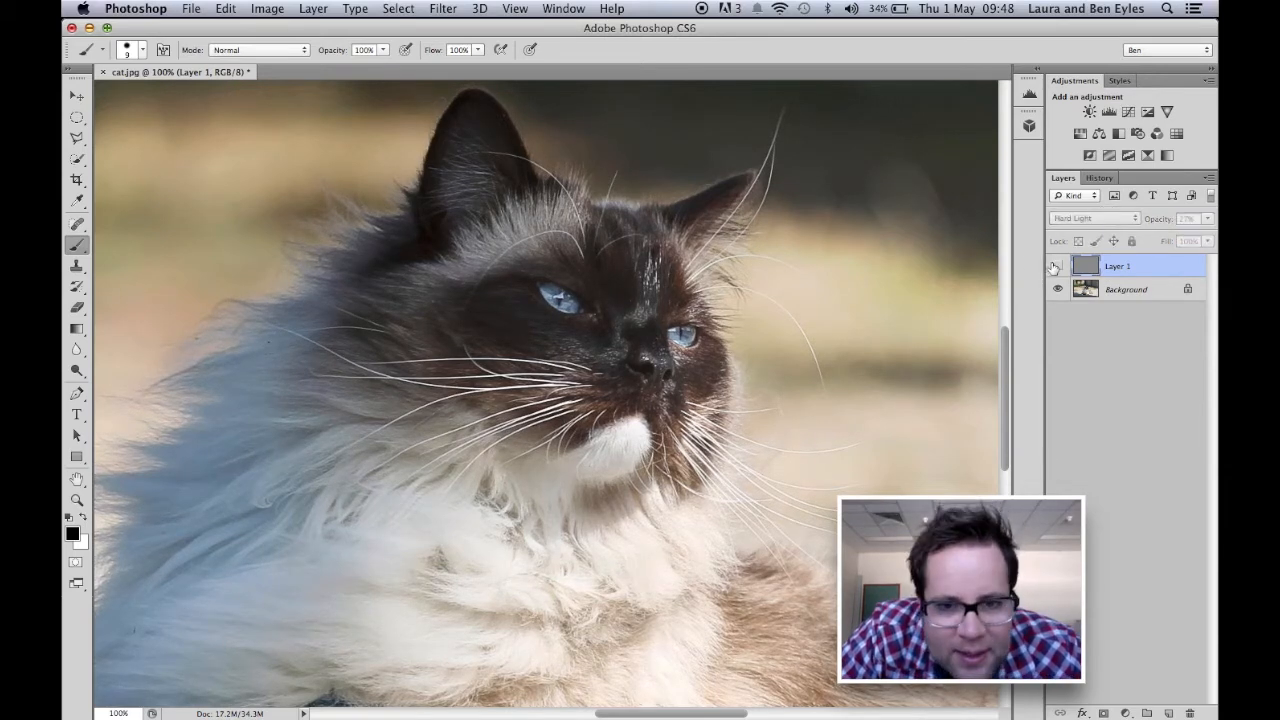
{"action": "left_click", "coordinate": [1056, 266]}
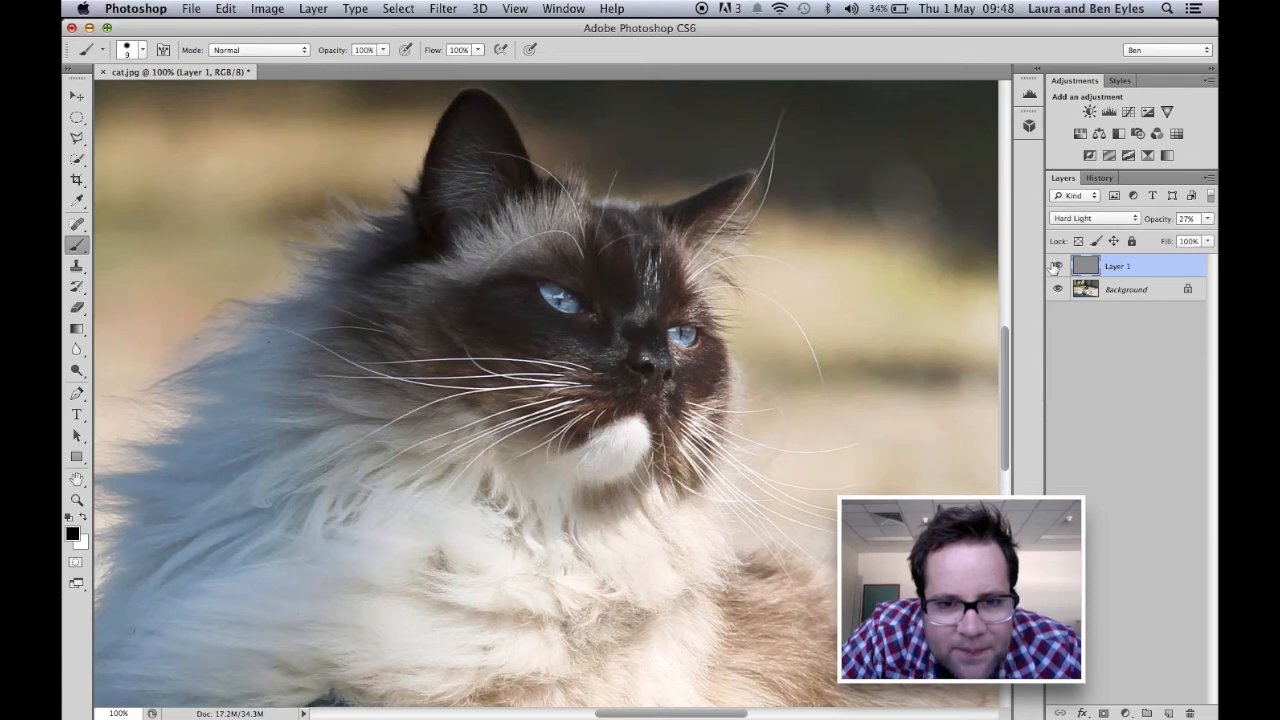
{"action": "left_click", "coordinate": [1056, 266]}
{"action": "left_click", "coordinate": [1056, 266]}
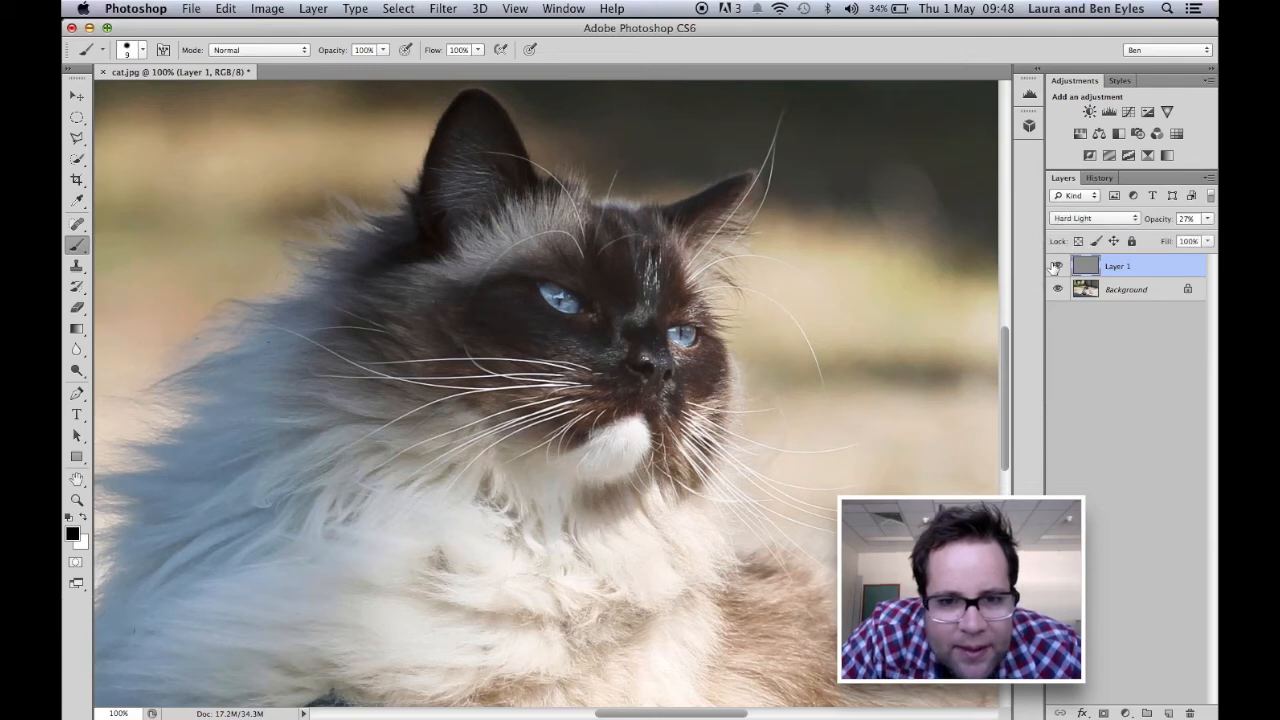
- Duplicate the 27% opacity high-pass layer twice to stack the sharpening effect
{"action": "right_click", "coordinate": [1114, 267]}
{"action": "left_click", "coordinate": [959, 218]}
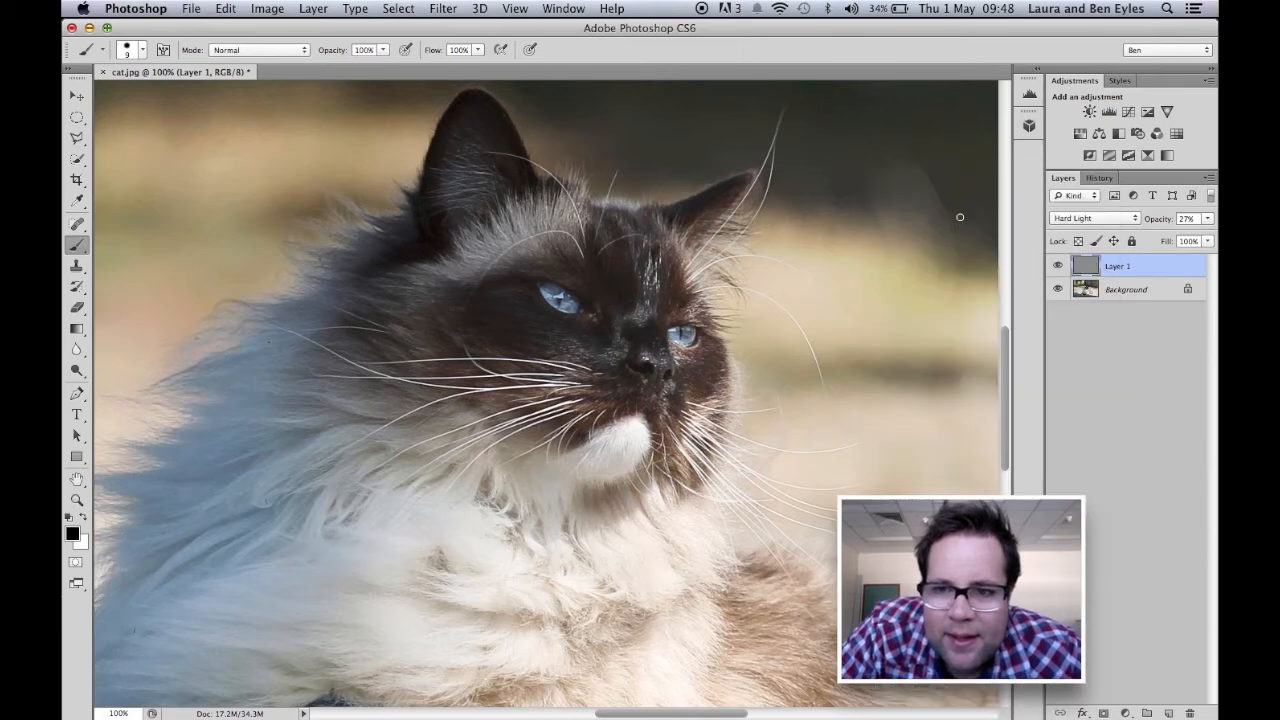
{"action": "left_click", "coordinate": [790, 310]}
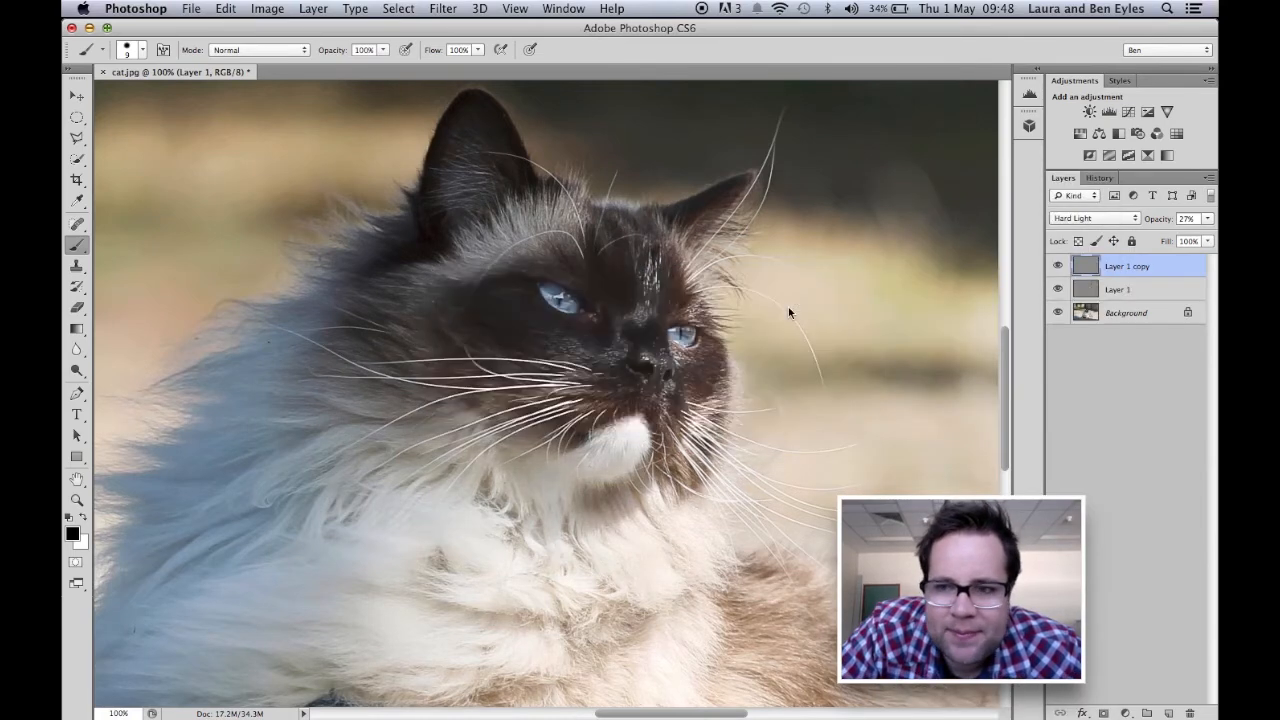
{"action": "right_click", "coordinate": [1118, 268]}
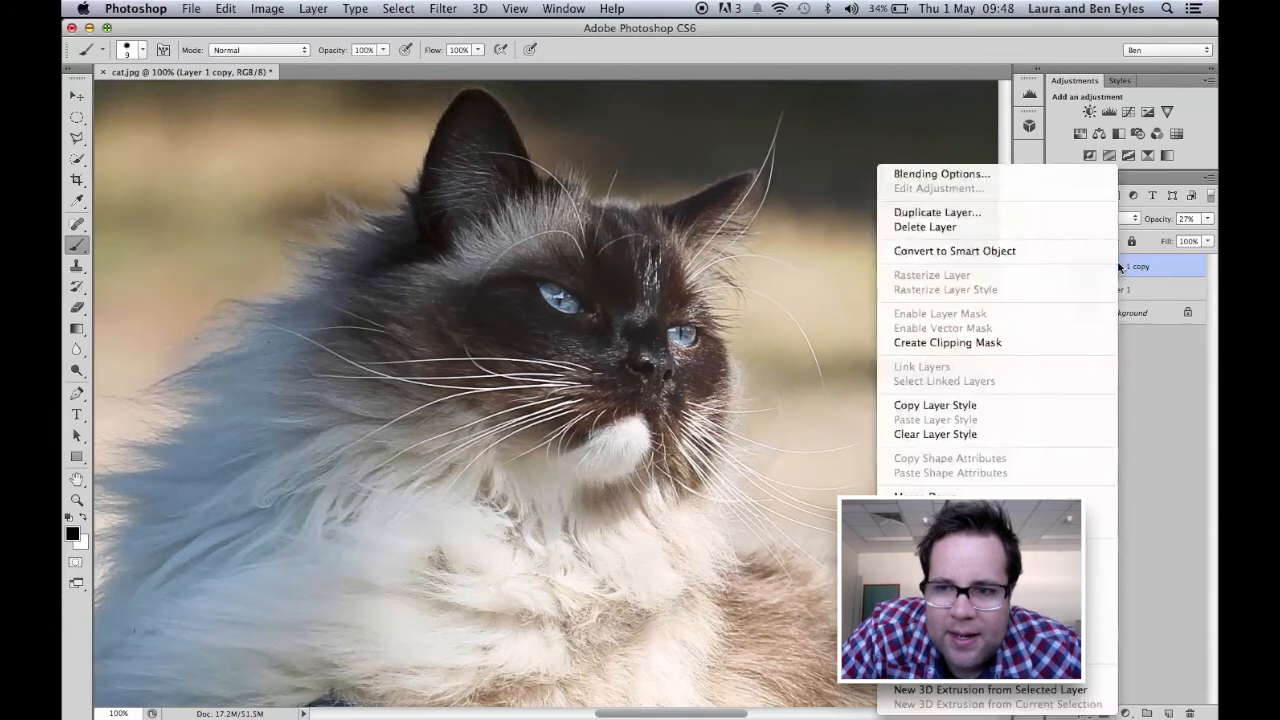
{"action": "left_click", "coordinate": [997, 213]}
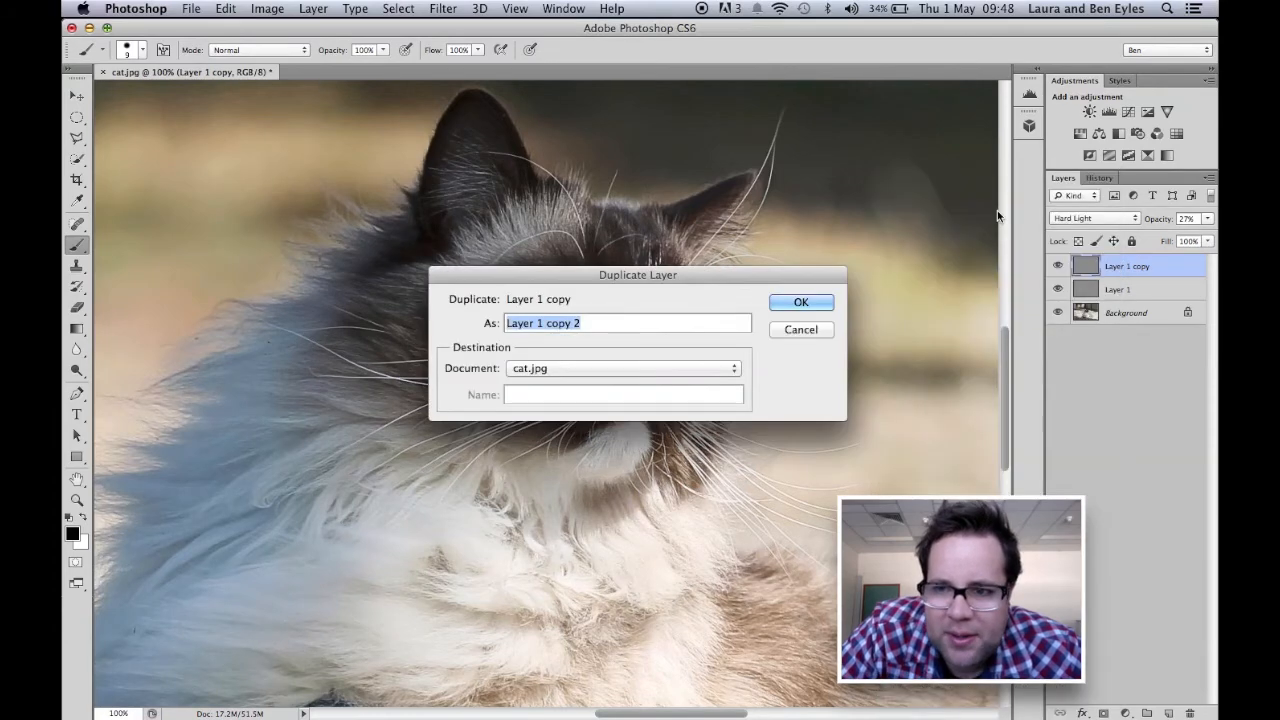
{"action": "left_click", "coordinate": [803, 302]}
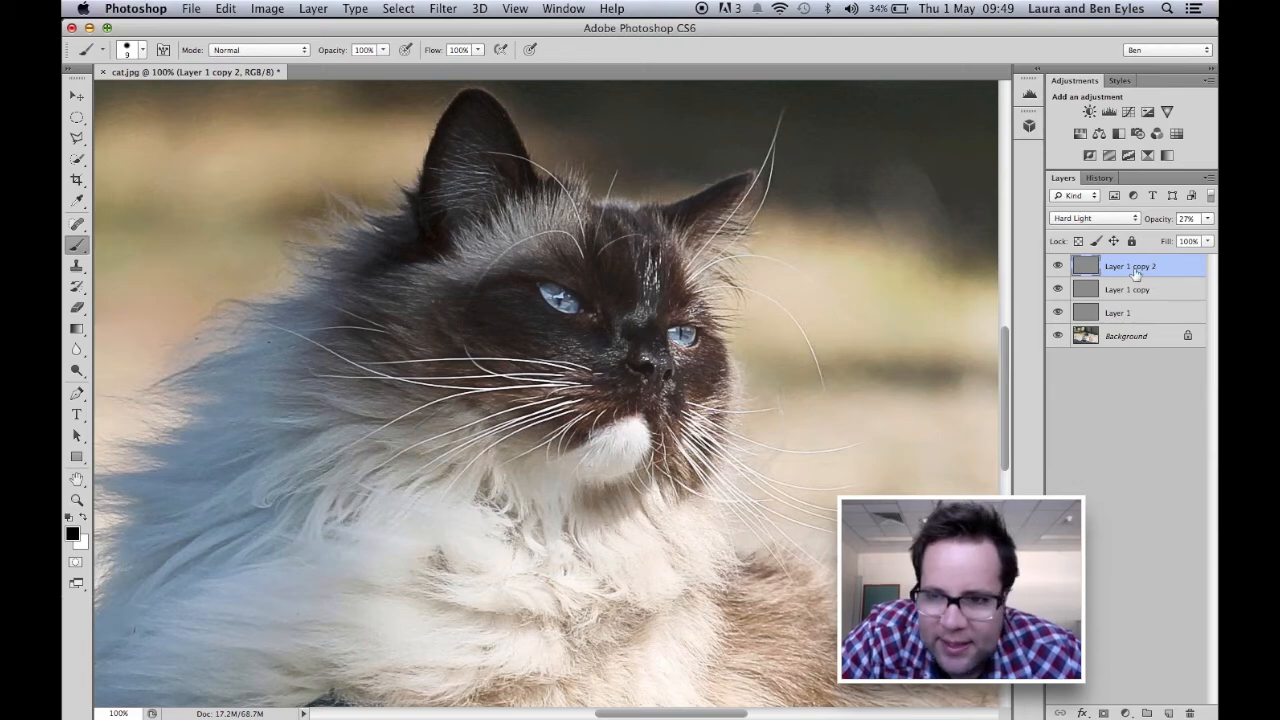
- Hide the three high-pass layers, show them again one by one, and view the whole photo
{"action": "left_click_drag", "start_coordinate": [1058, 314], "coordinate": [1063, 264]}
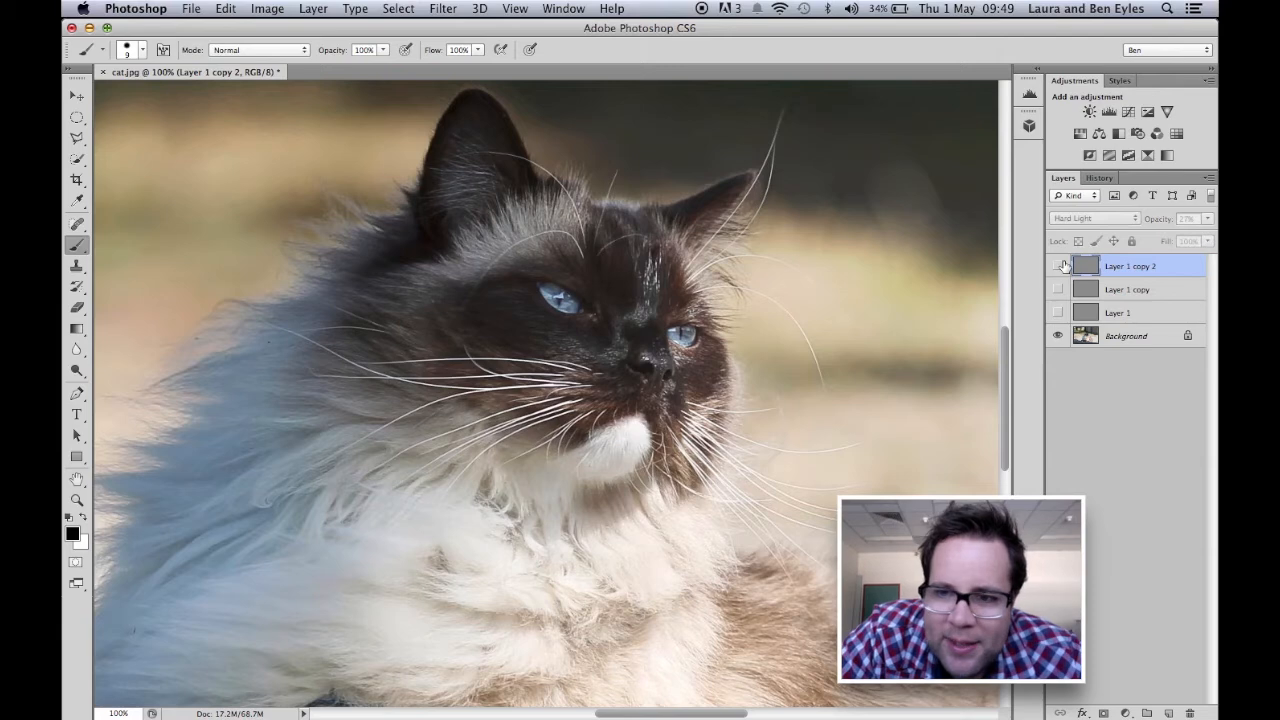
{"action": "left_click", "coordinate": [1058, 314]}
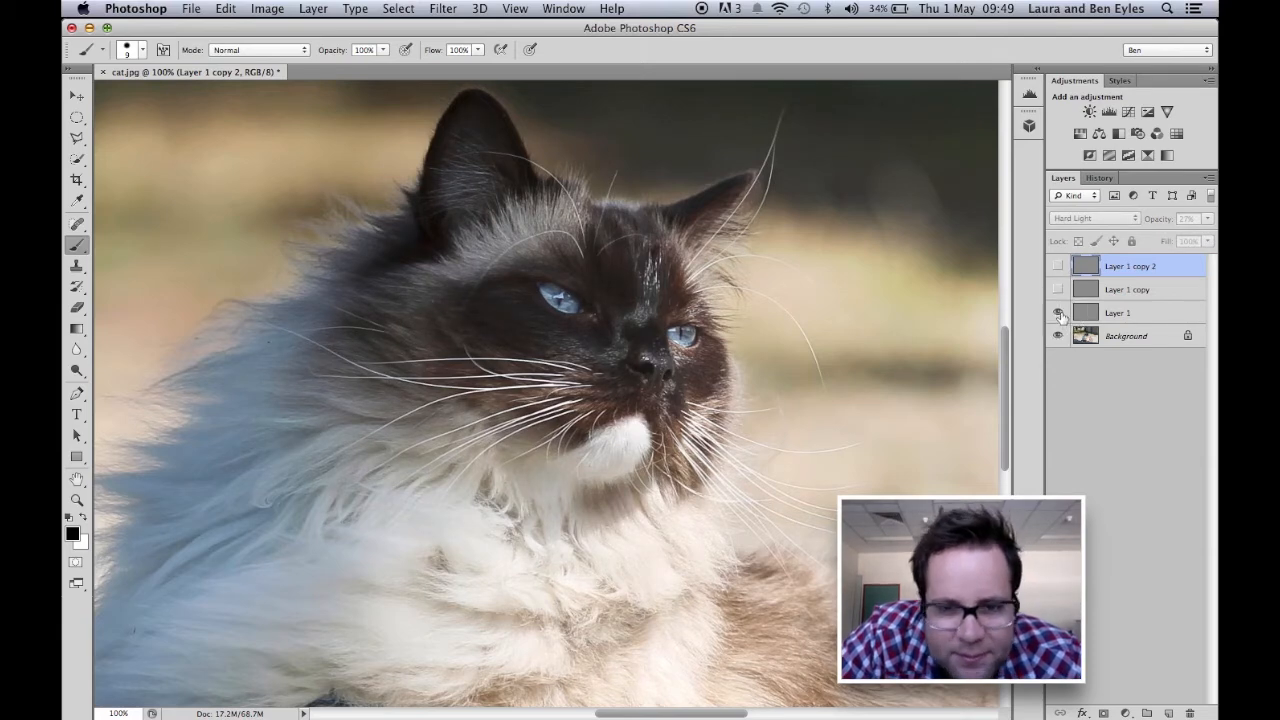
{"action": "left_click", "coordinate": [1058, 289]}
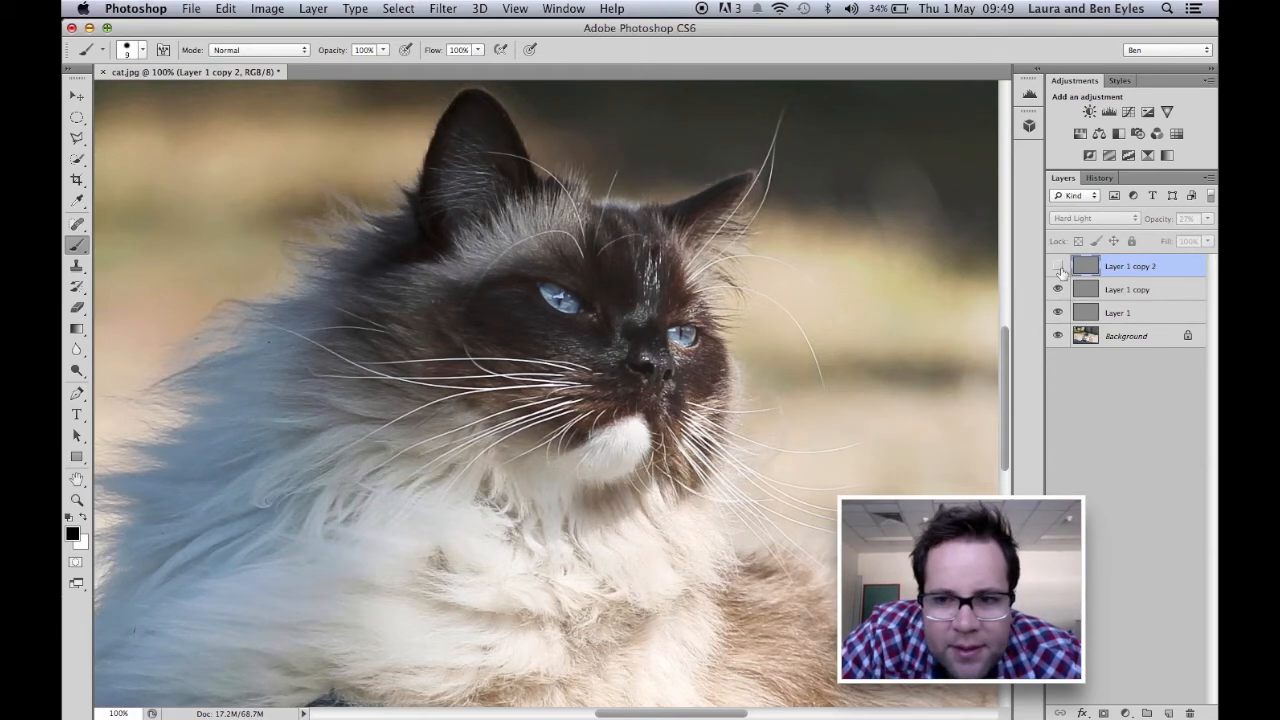
{"action": "left_click", "coordinate": [1059, 267]}
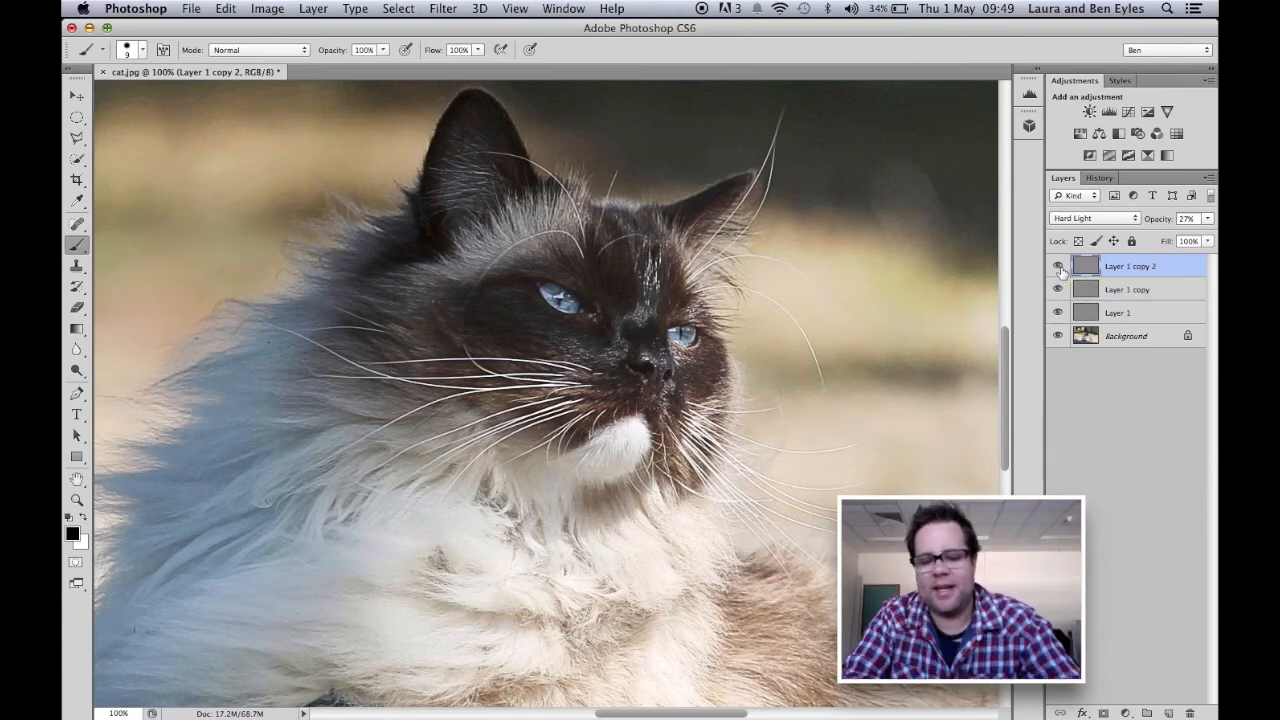
{"action": "key", "text": "super+0"}
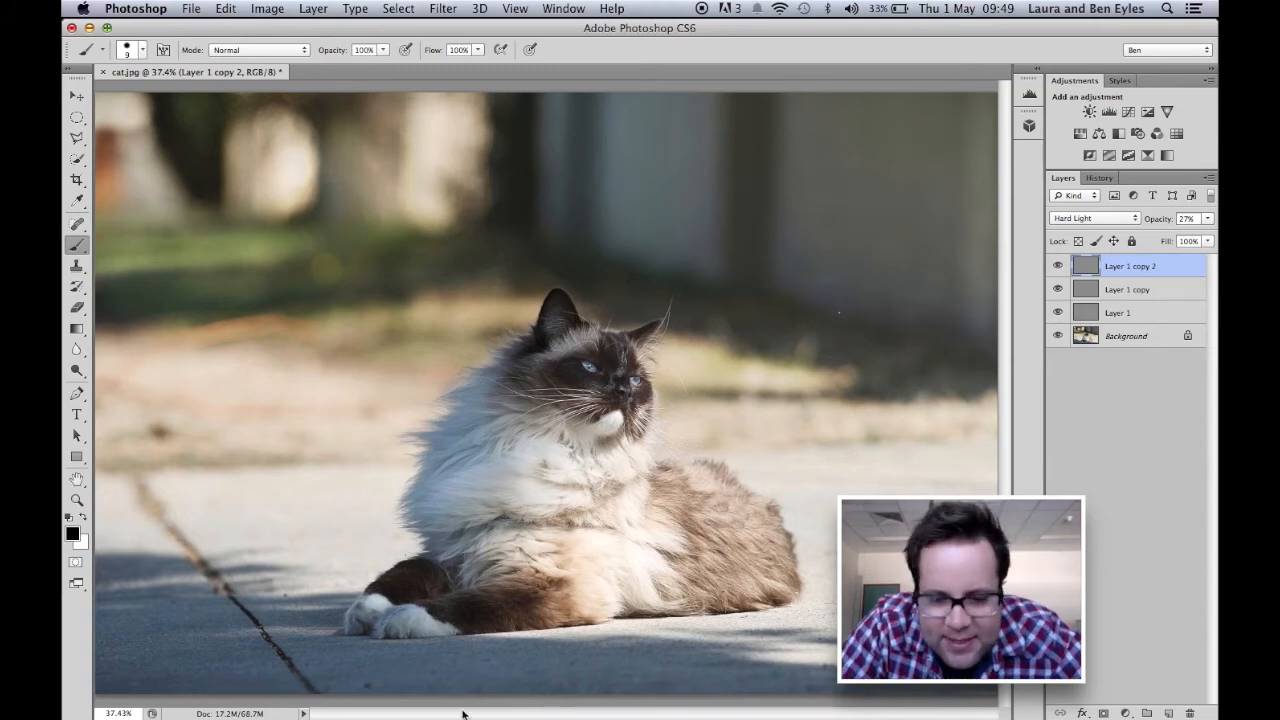
{"action": "key", "text": "super+minus"}
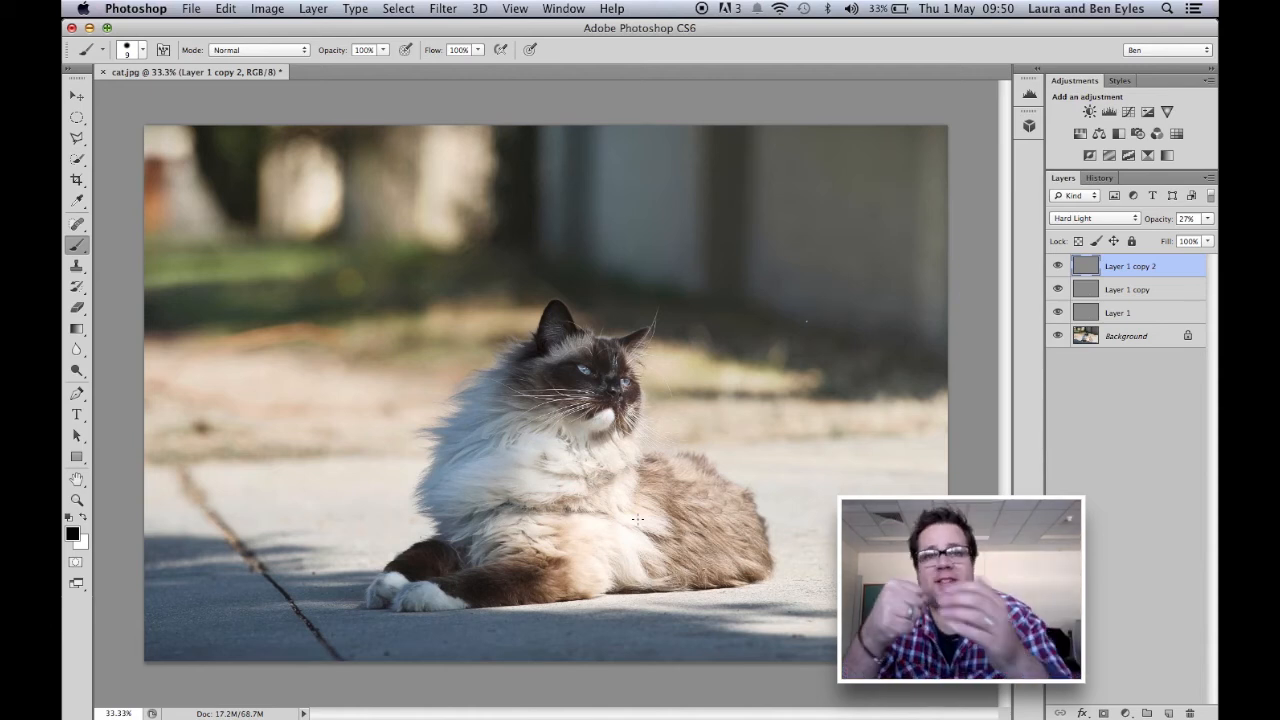
- Replace the three stacked high-pass layers with a new desaturated duplicate of the background
{"action": "left_click", "coordinate": [1136, 313], "text": "shift"}
{"action": "key", "text": "Delete"}
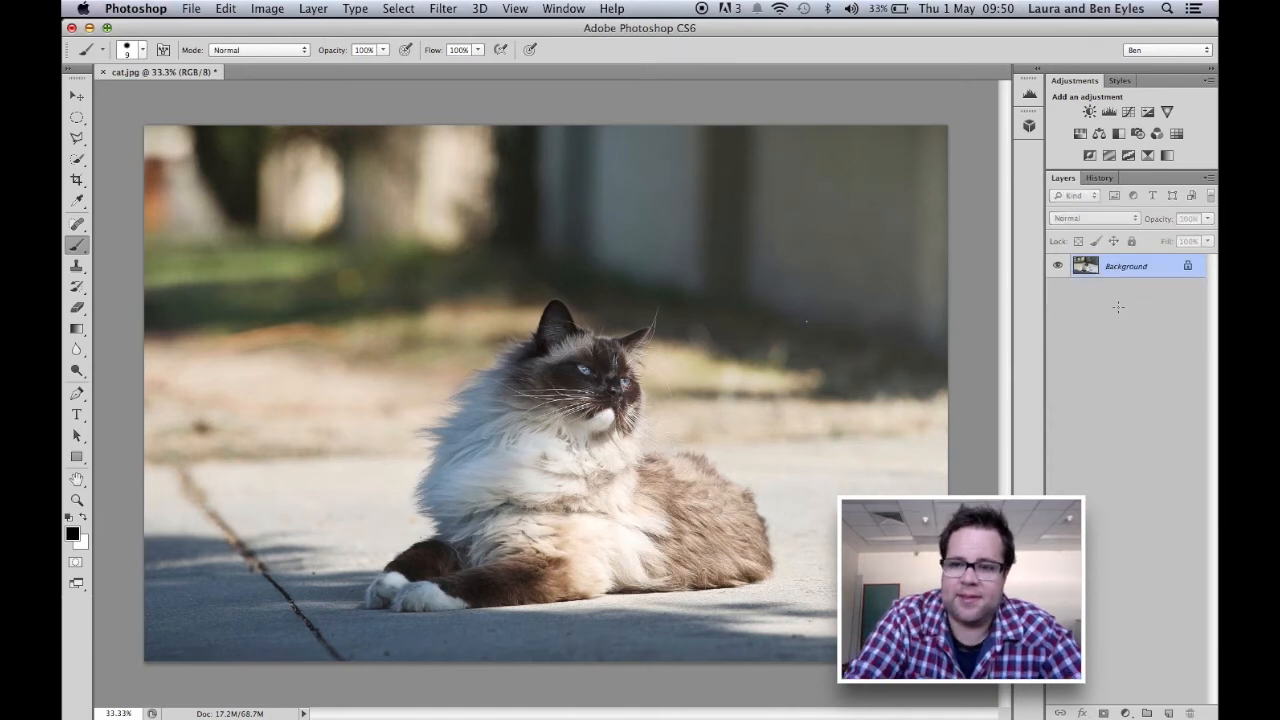
{"action": "key", "text": "super+j"}
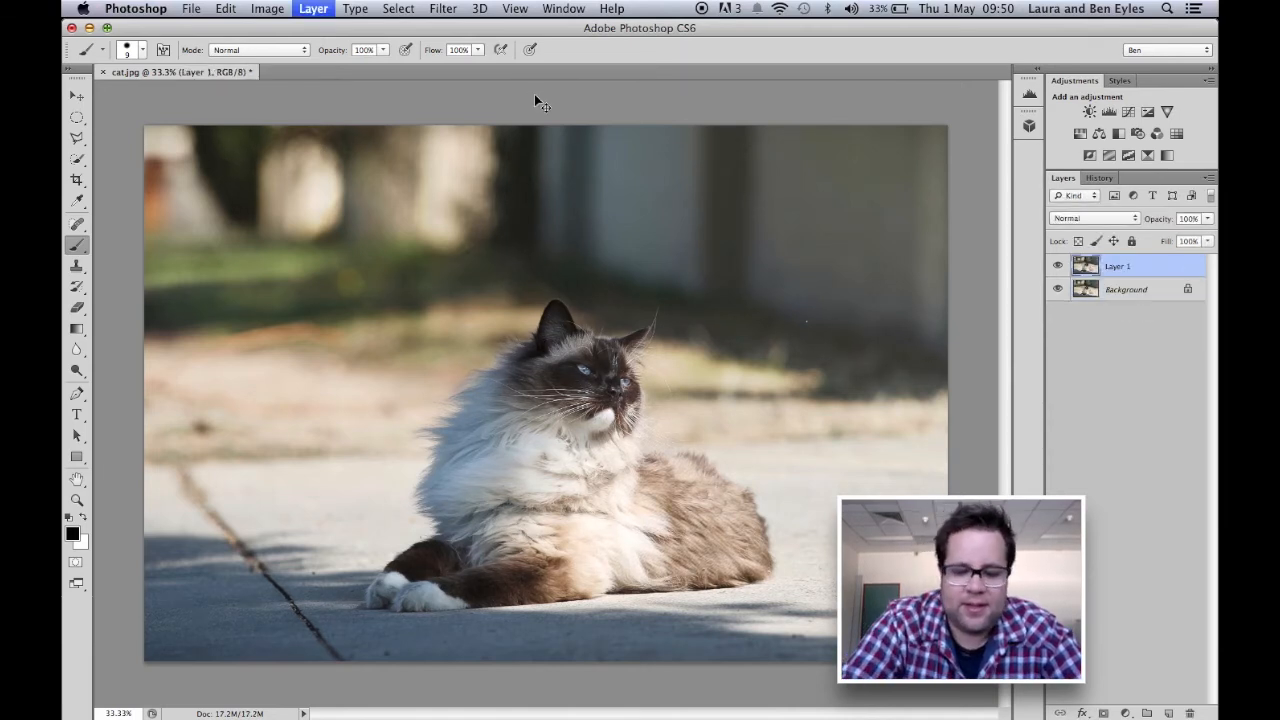
{"action": "key", "text": "shift+super+u"}
- Apply a High Pass filter with a radius of 123.6 pixels to the desaturated copy and set its blend mode to Hard Light
{"action": "left_click", "coordinate": [443, 8]}
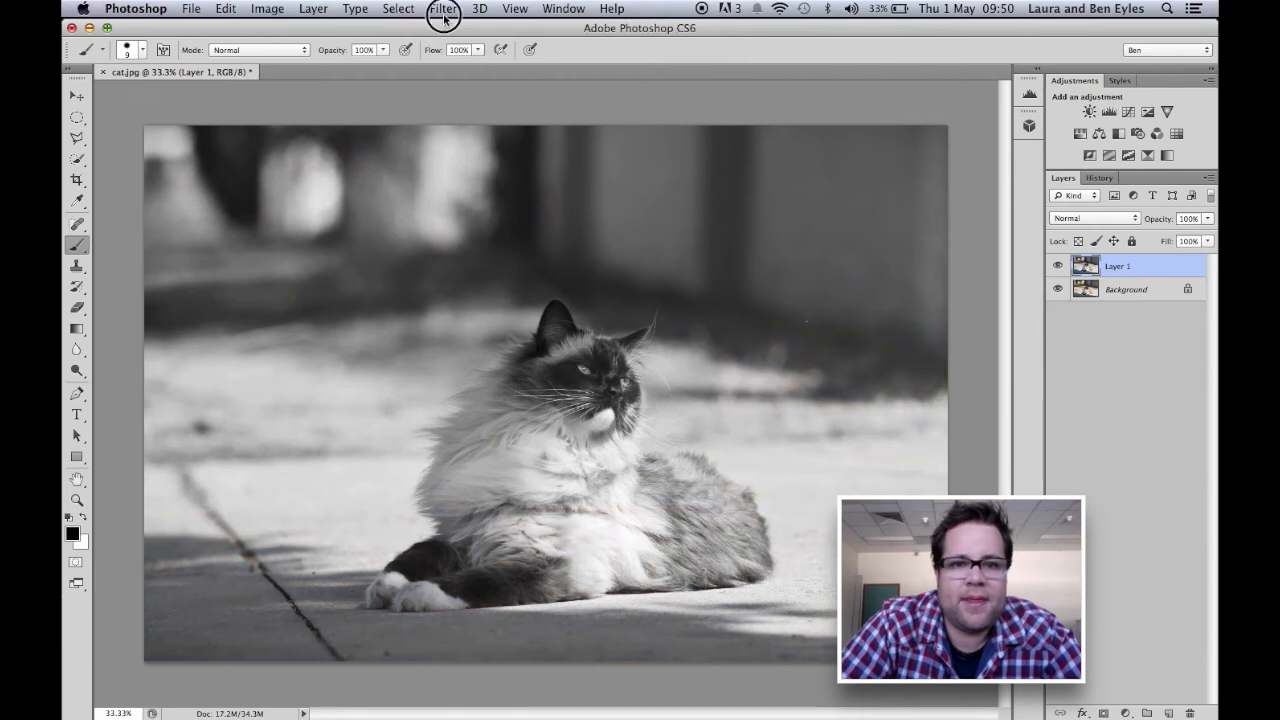
{"action": "mouse_move", "coordinate": [508, 273]}
{"action": "mouse_move", "coordinate": [510, 318]}
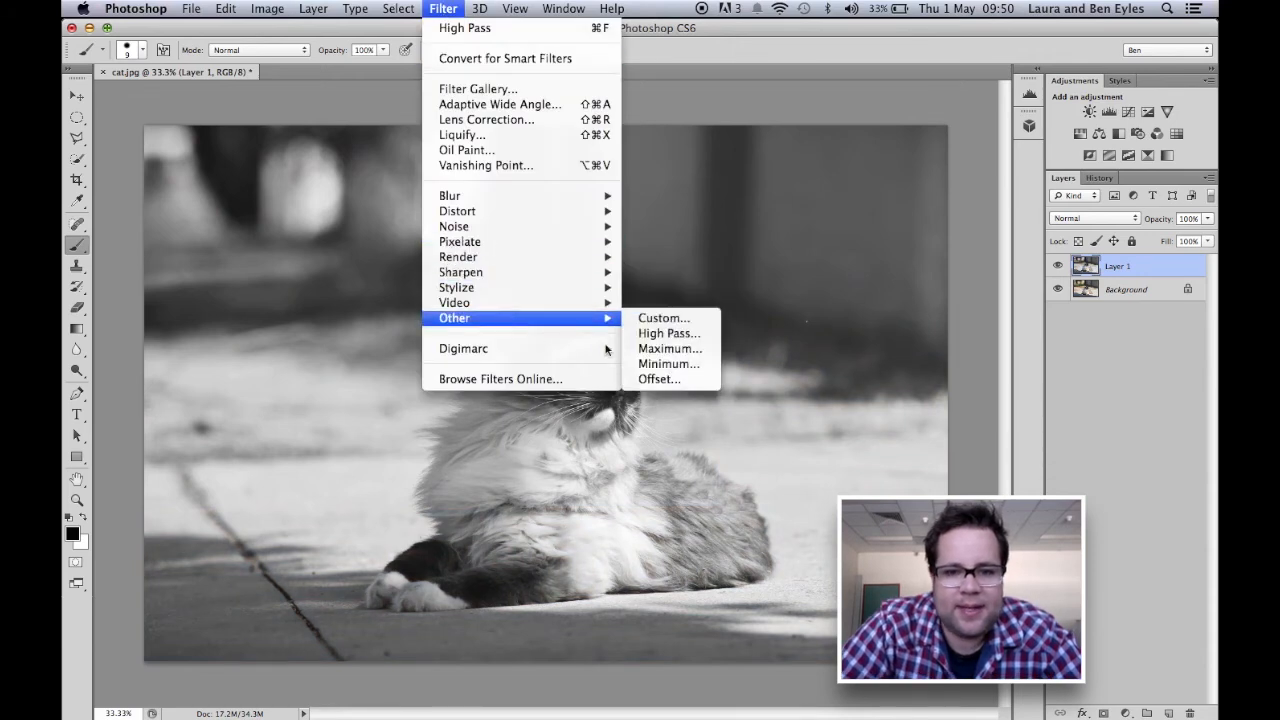
{"action": "left_click", "coordinate": [648, 333]}
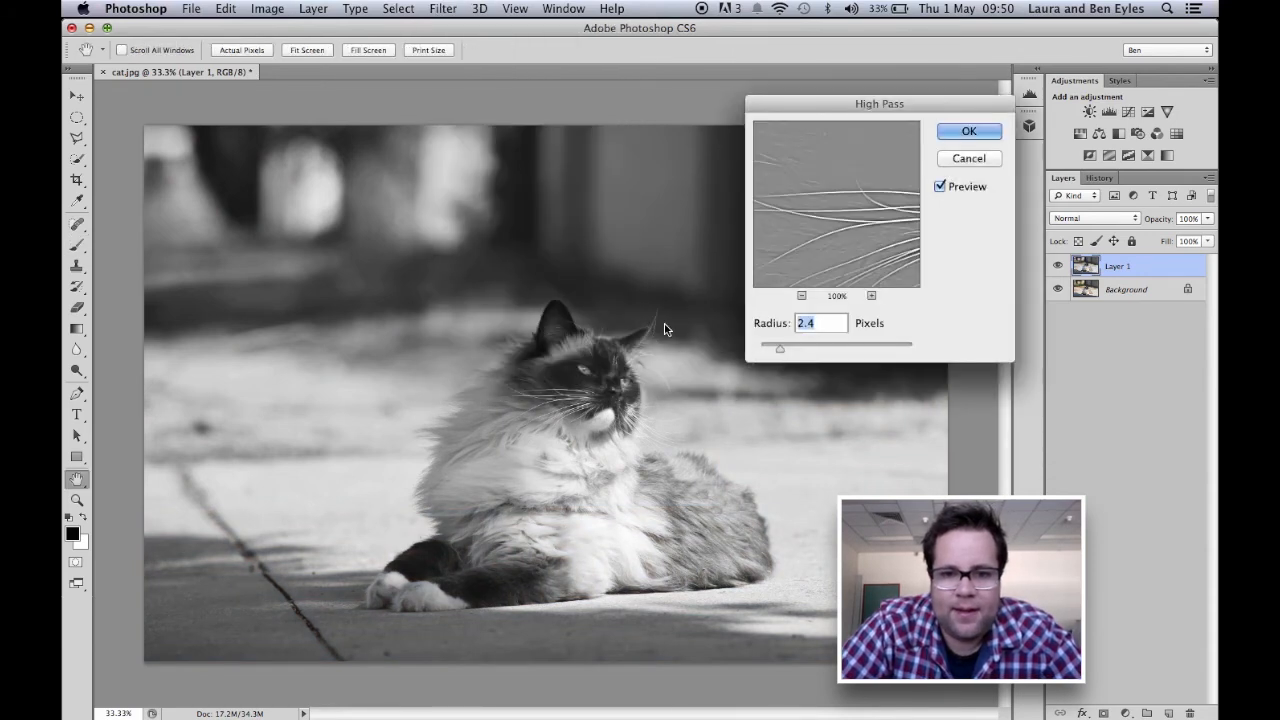
{"action": "left_click", "coordinate": [878, 350]}
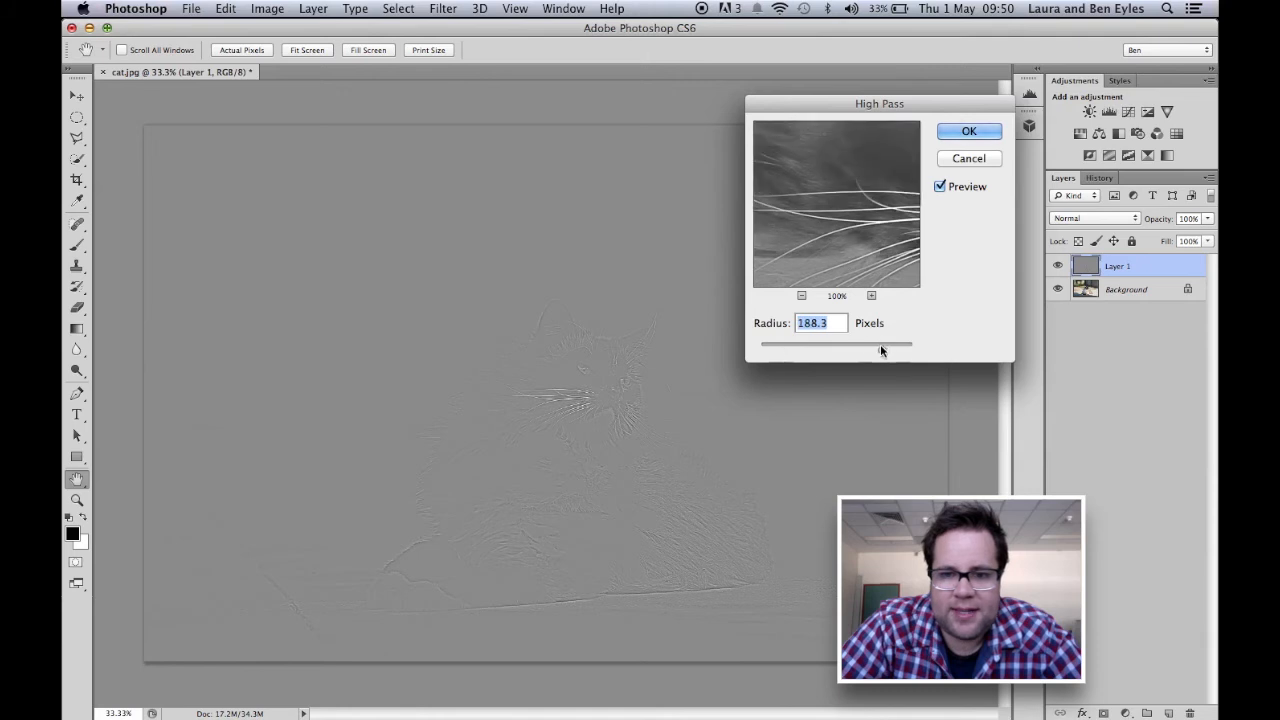
{"action": "left_click_drag", "start_coordinate": [876, 349], "coordinate": [865, 347]}
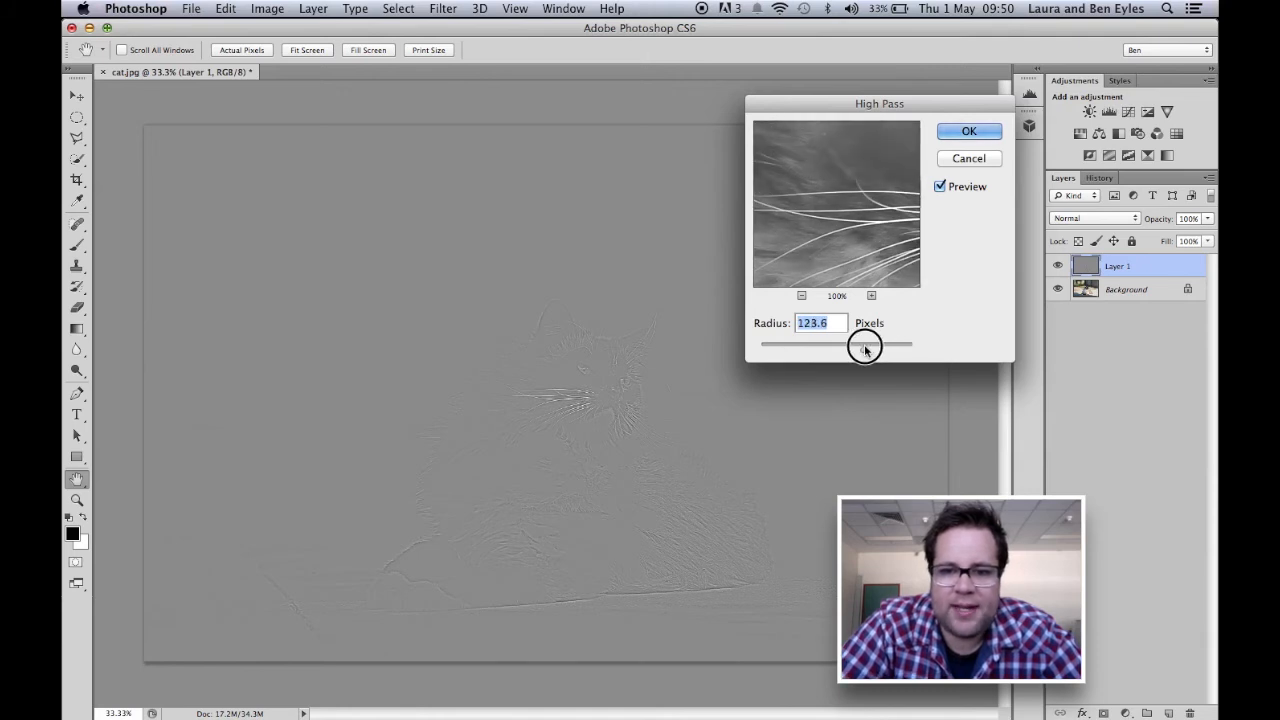
{"action": "left_click", "coordinate": [961, 137]}
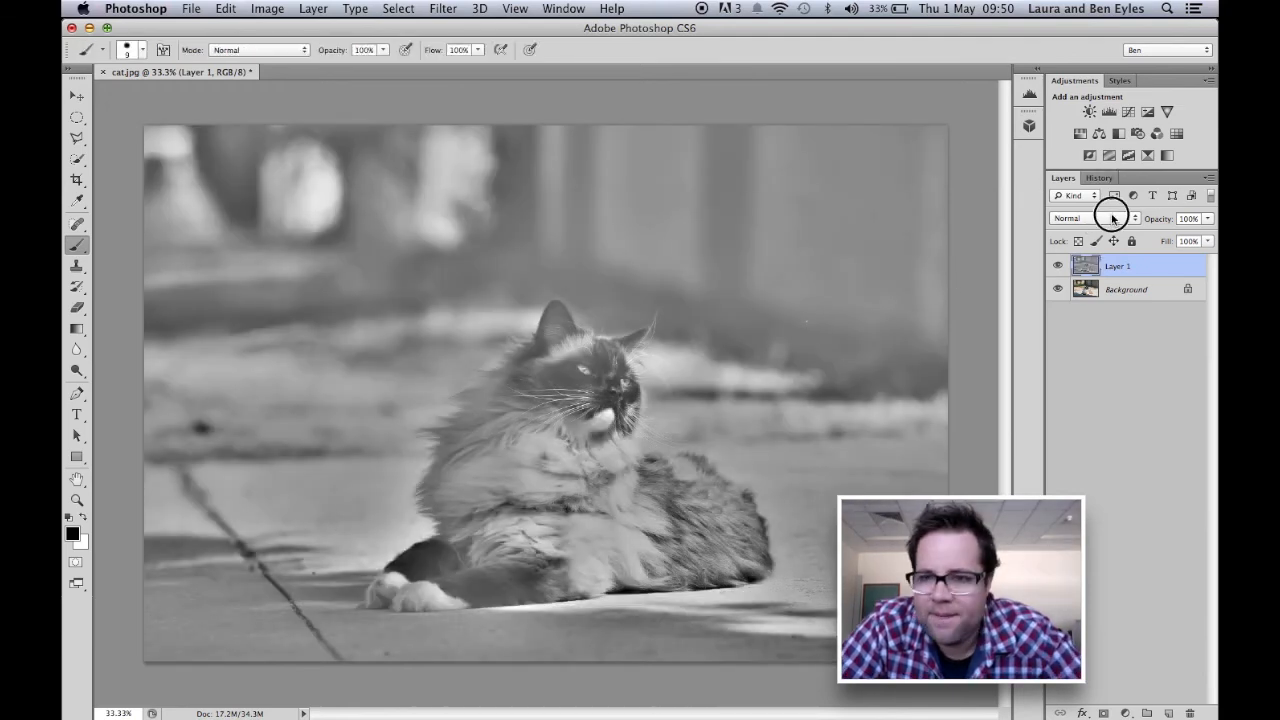
{"action": "left_click", "coordinate": [1112, 218]}
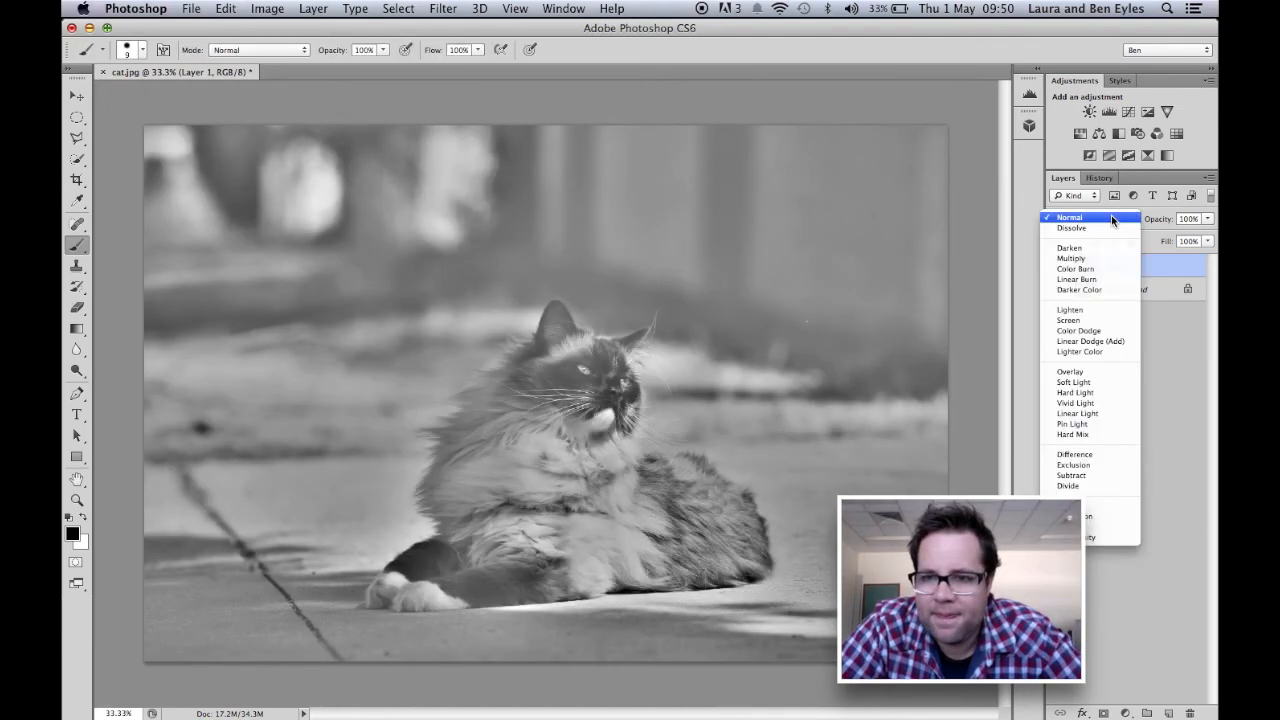
{"action": "left_click", "coordinate": [1087, 393]}
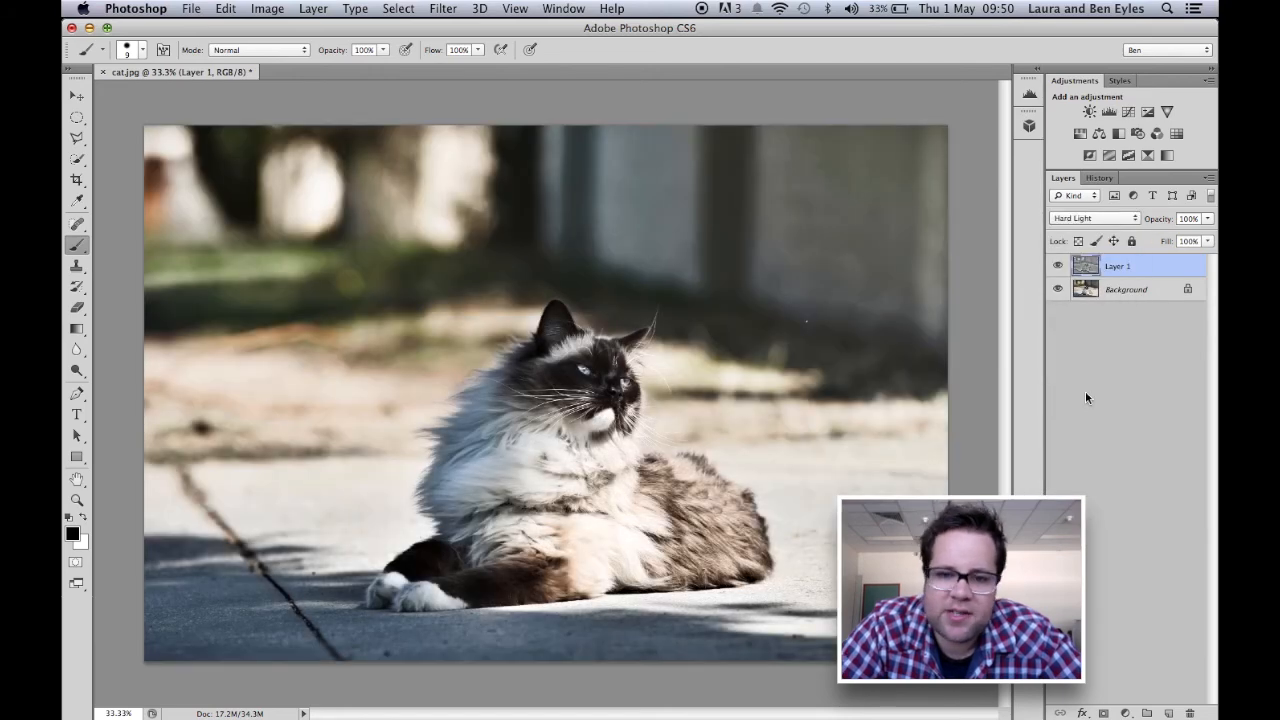
- Lower the high-pass layer's opacity to 28% and toggle its visibility to compare the photo with and without the effect
{"action": "left_click", "coordinate": [1208, 226]}
{"action": "left_click_drag", "start_coordinate": [1207, 237], "coordinate": [1152, 234]}
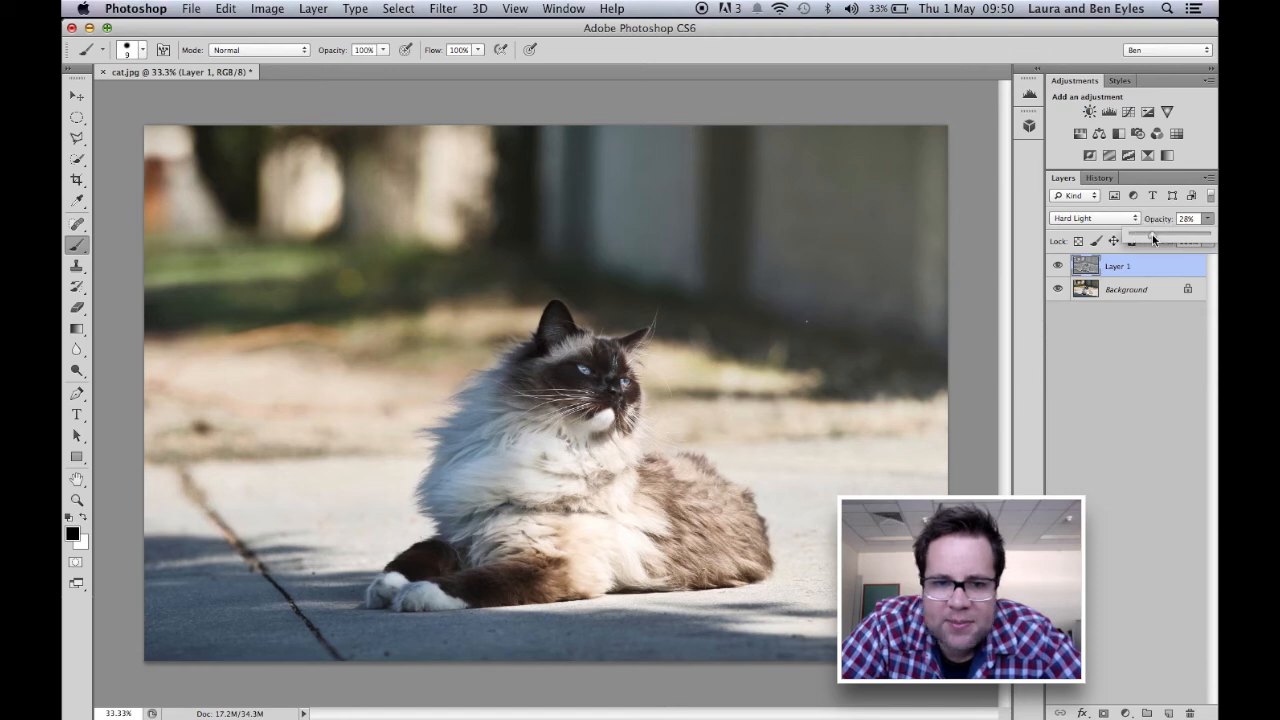
{"action": "left_click", "coordinate": [1058, 265]}
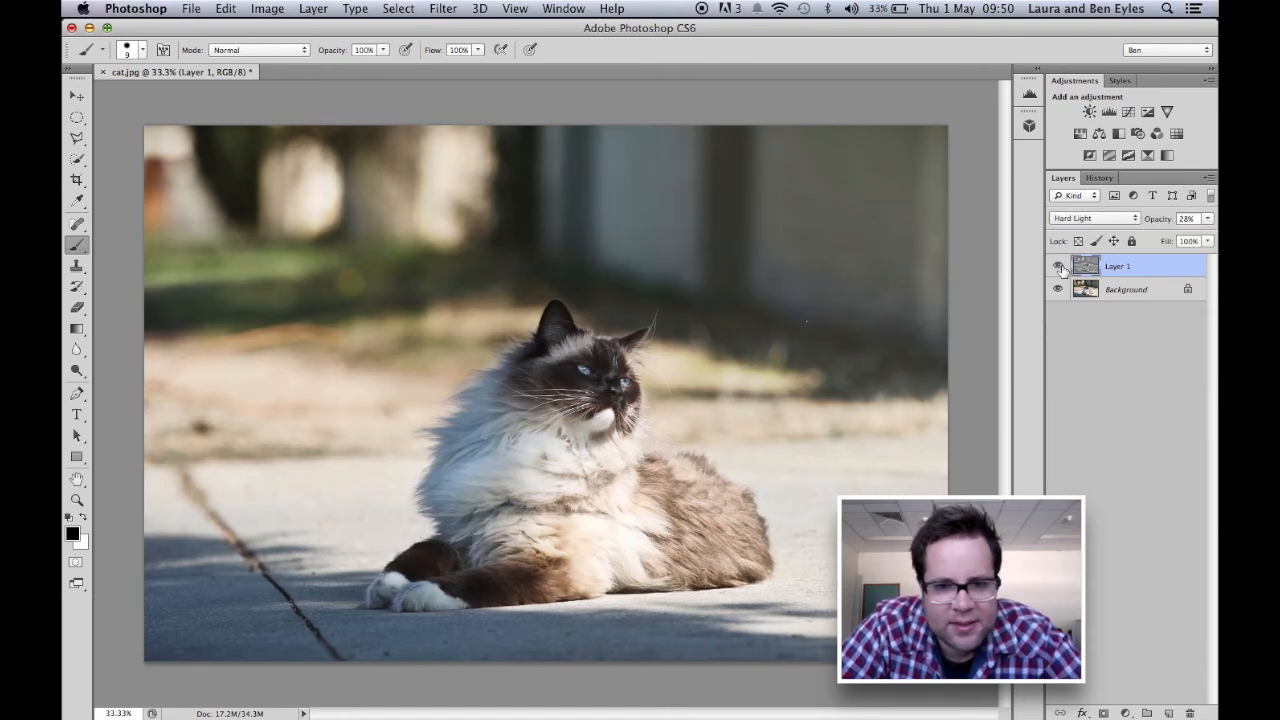
{"action": "left_click", "coordinate": [1058, 265]}
{"action": "left_click", "coordinate": [1058, 265]}
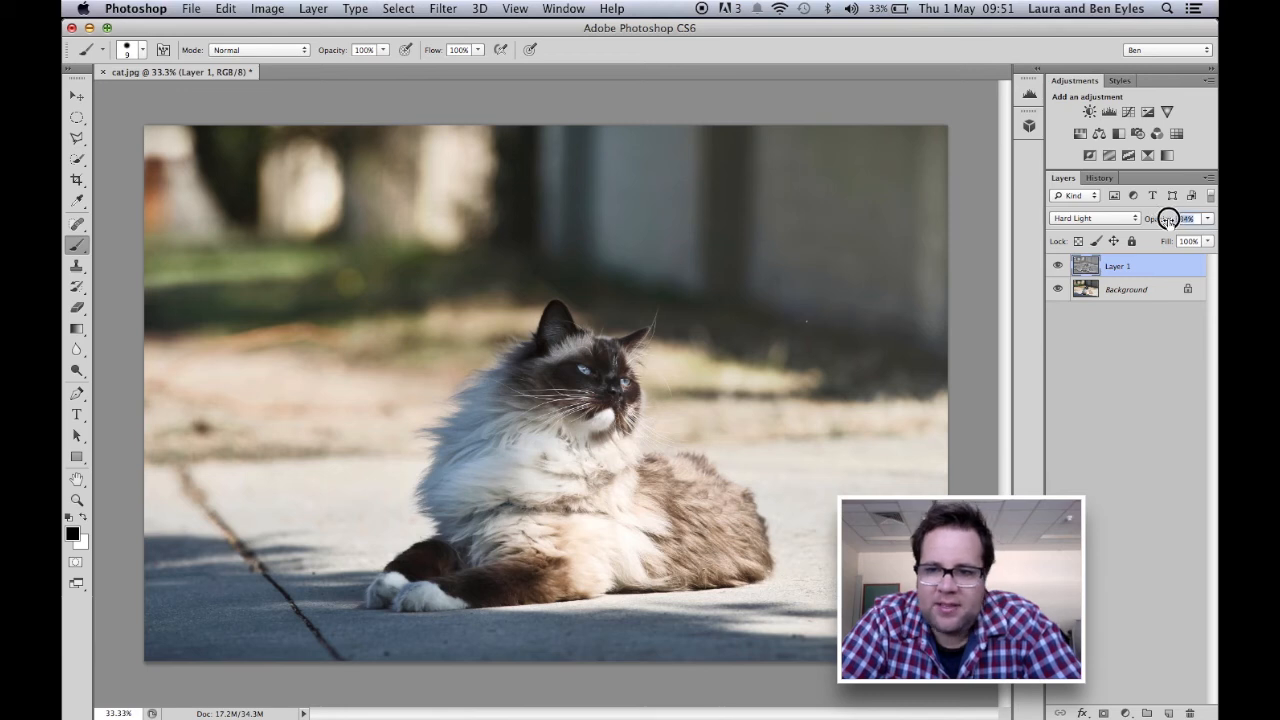
- Set the opacity of the Hard Light high-pass layer to 65%
{"action": "left_click", "coordinate": [1188, 218]}
{"action": "type", "text": "65"}
{"action": "key", "text": "Return"}
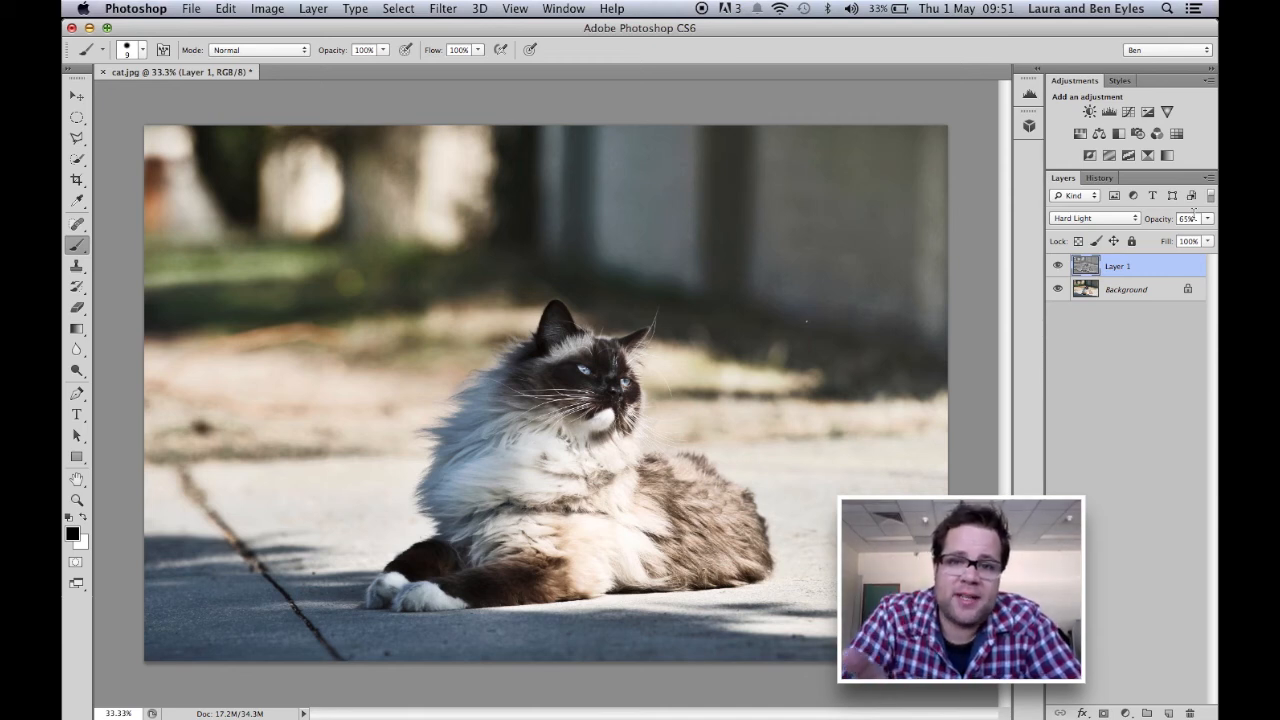
{"action": "mouse_move", "coordinate": [560, 716]}
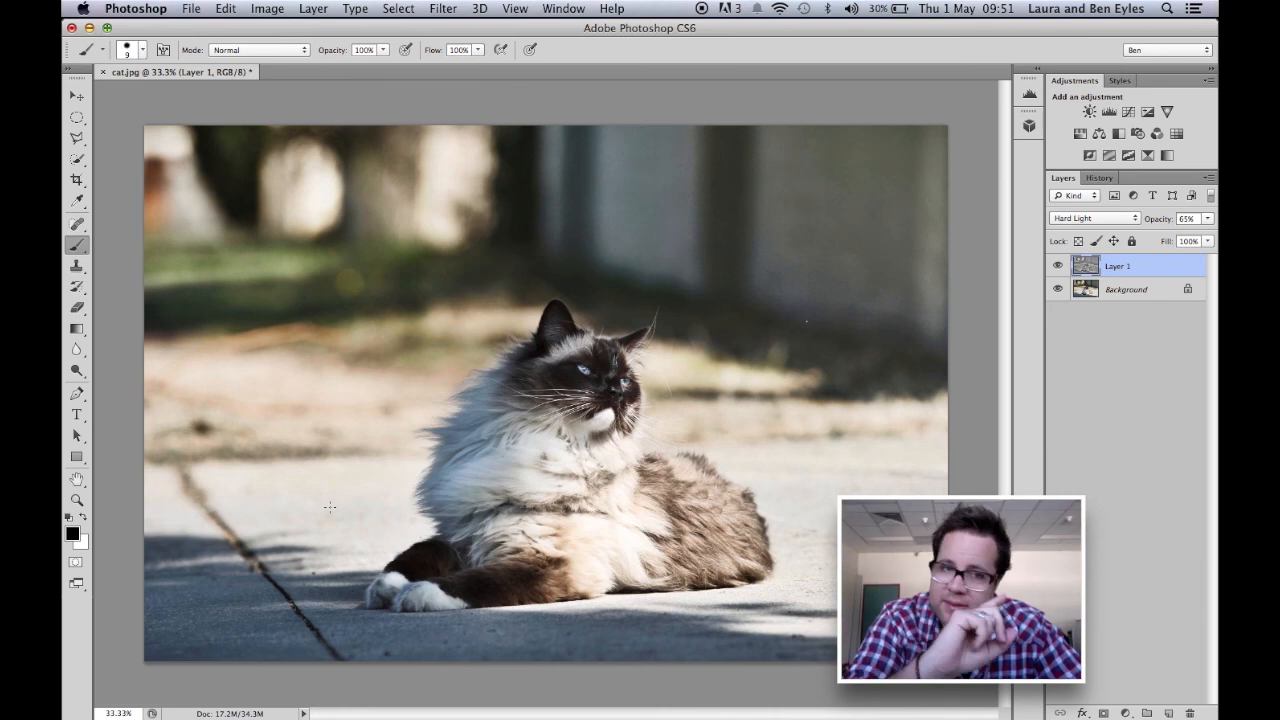
{"action": "left_click", "coordinate": [441, 10]}
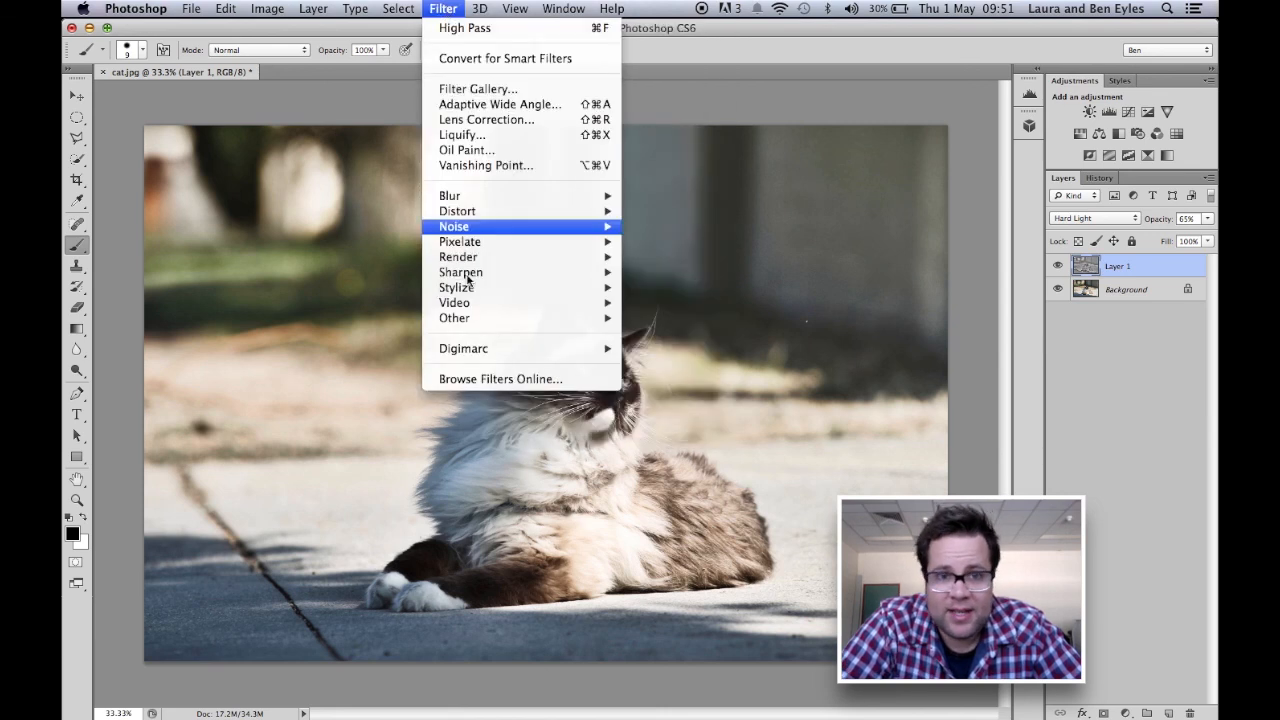
{"action": "mouse_move", "coordinate": [540, 318]}
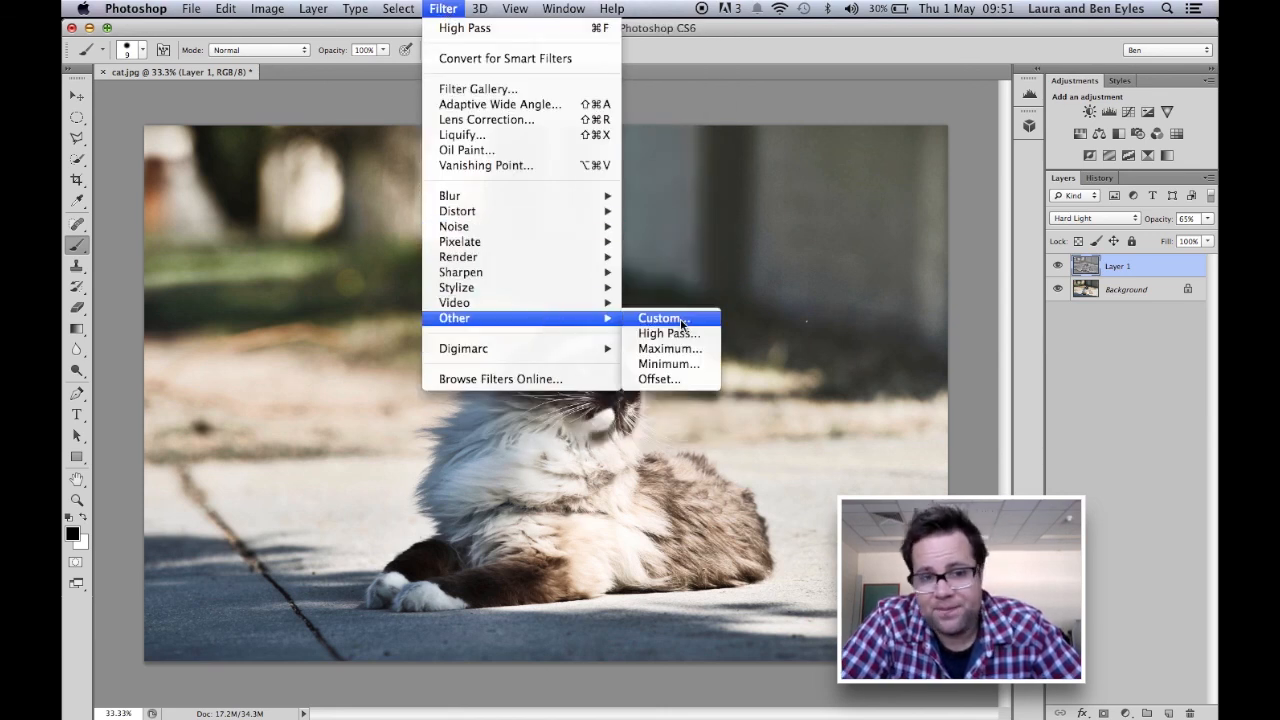
{"action": "left_click", "coordinate": [813, 80]}
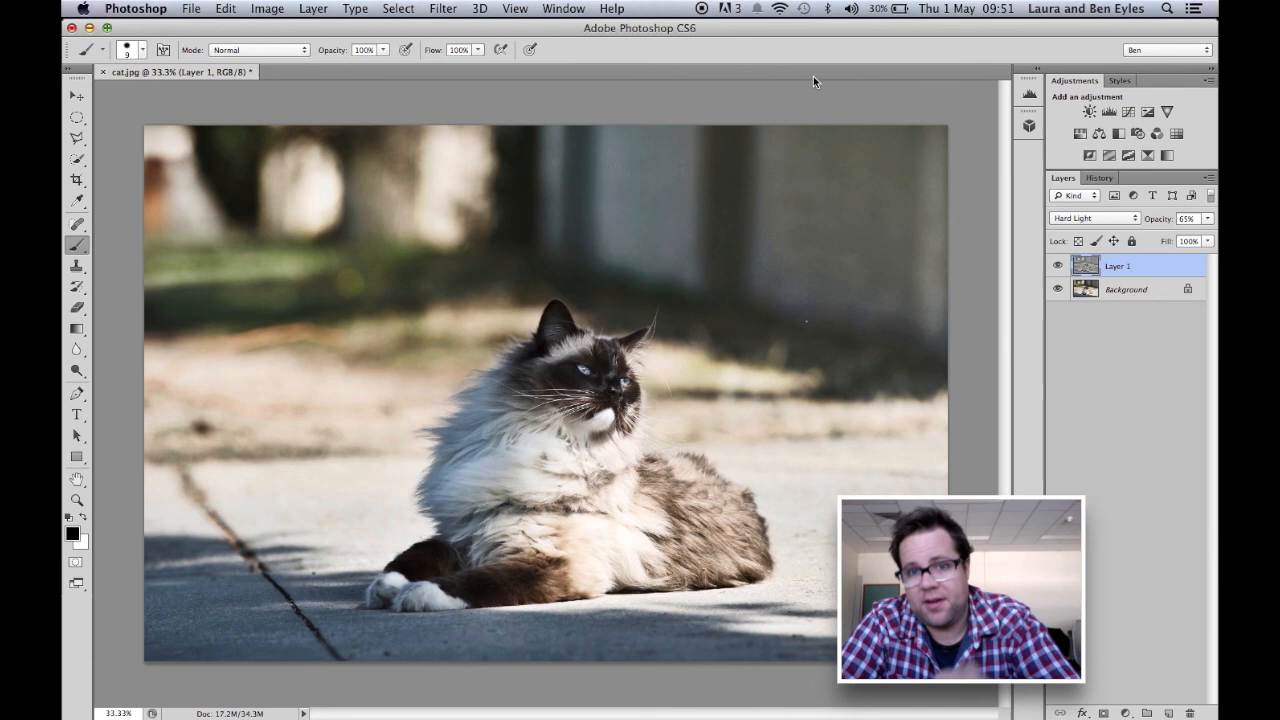